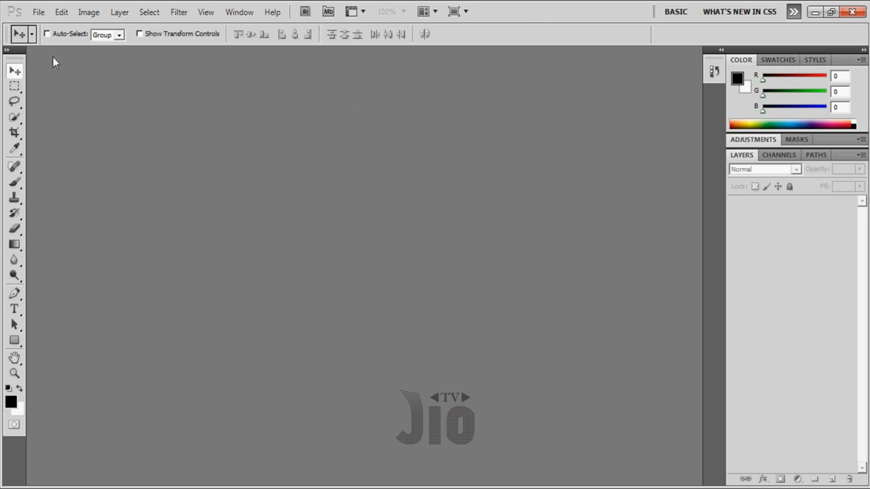
- Create a new 1600 × 900 pixel document at 100 pixels/inch, in 8-bit RGB Color with a white background
click(39, 13)
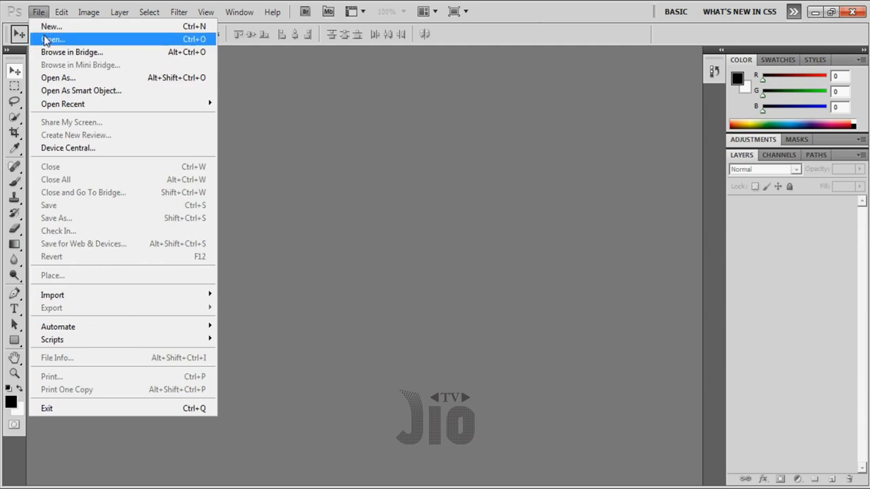
click(49, 32)
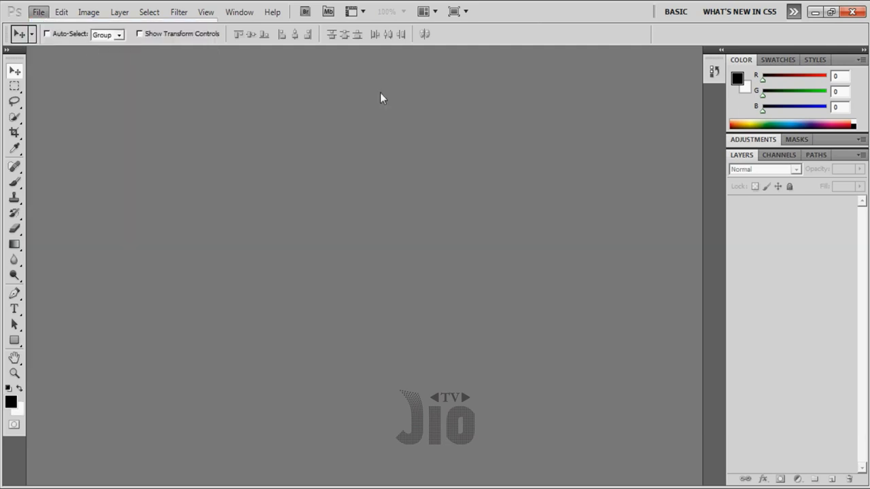
double_click(419, 176)
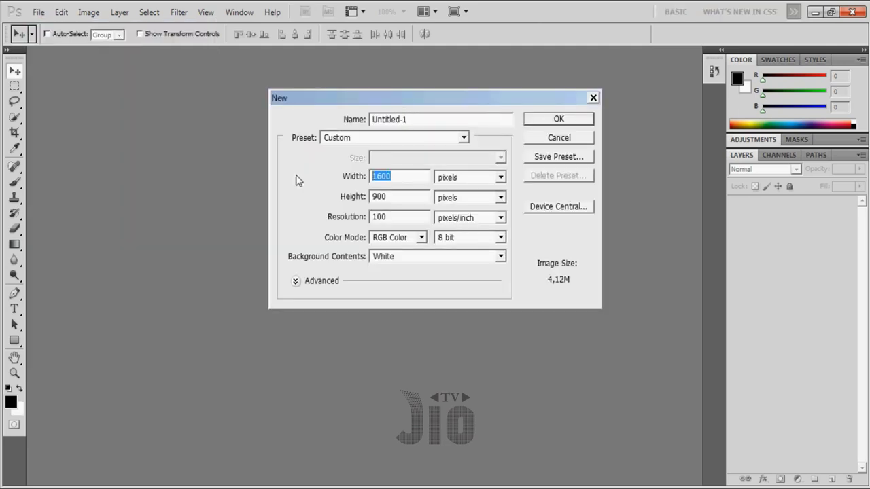
double_click(410, 197)
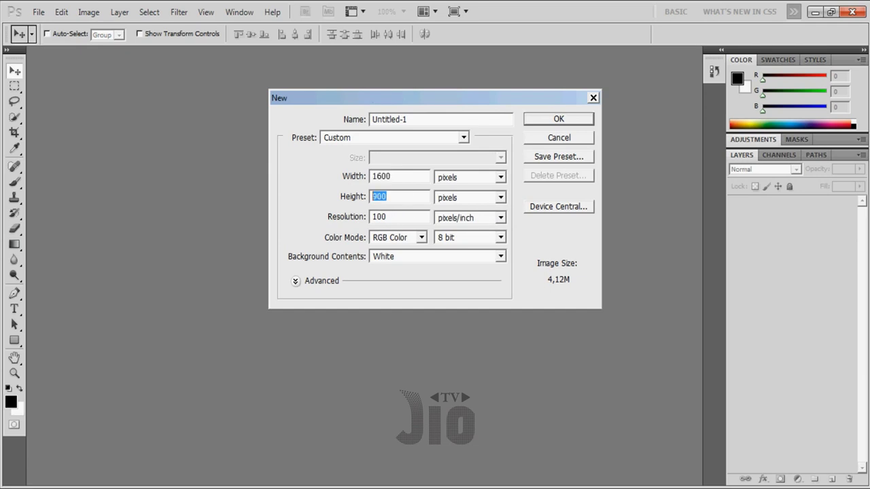
double_click(407, 217)
click(569, 121)
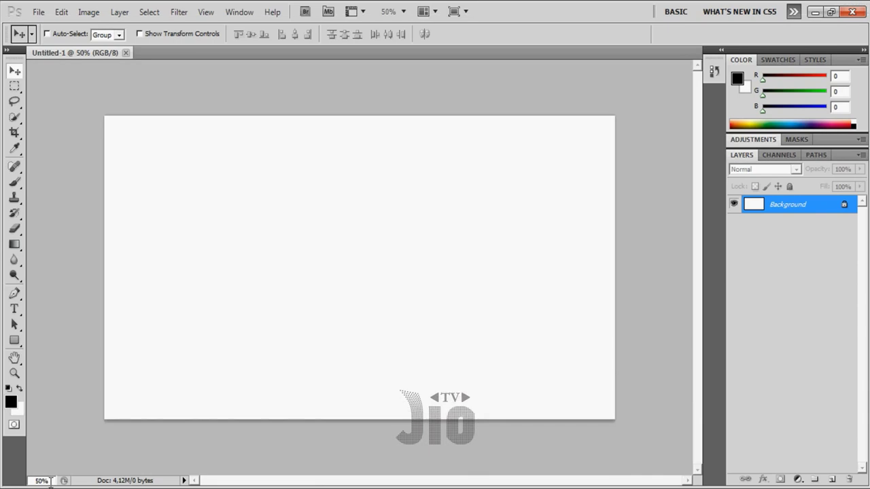
- Fill the Background layer with a radial gradient running from light grey at the canvas centre to dark grey near the side edges
click(46, 481)
text(60)
key(Return)
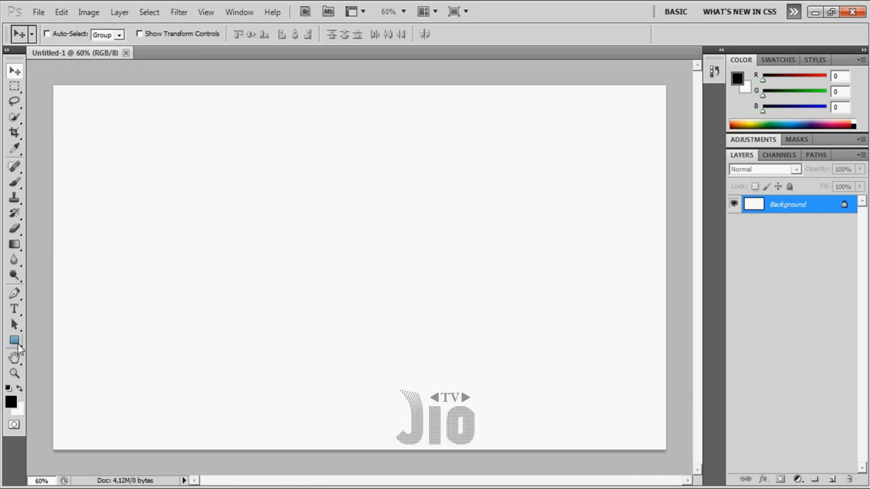
click(17, 244)
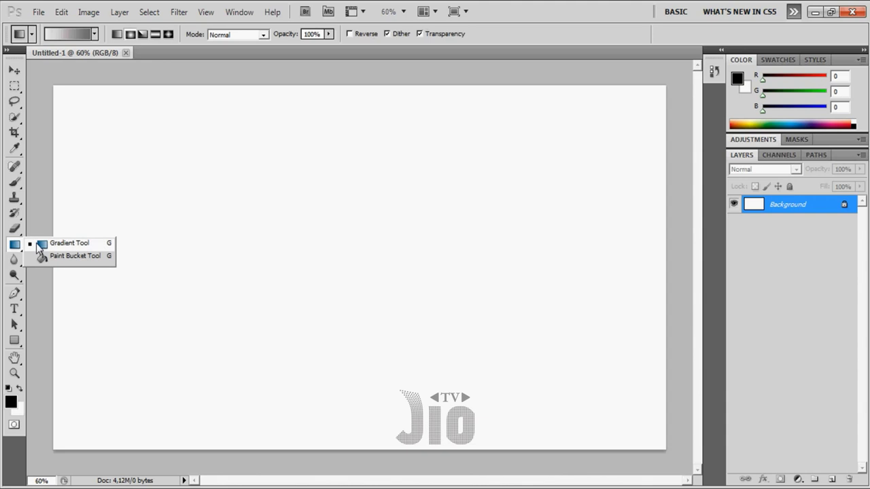
click(39, 246)
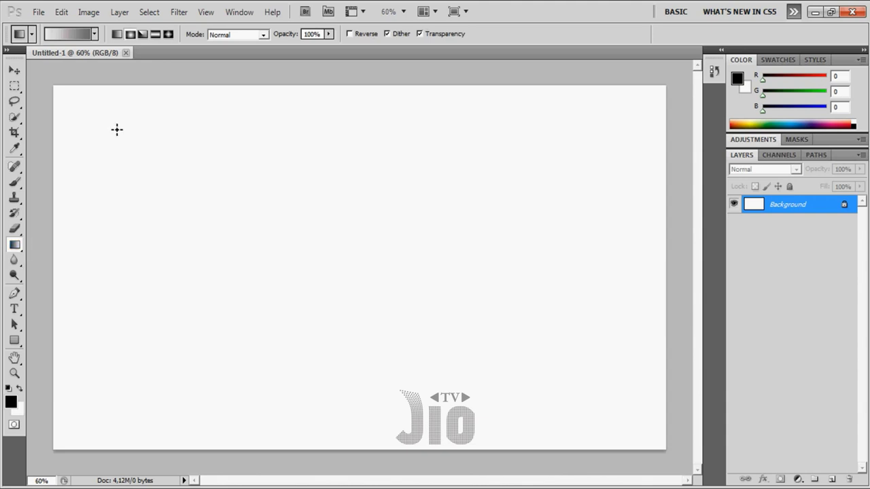
click(129, 35)
click(141, 35)
drag(350, 253, 597, 253)
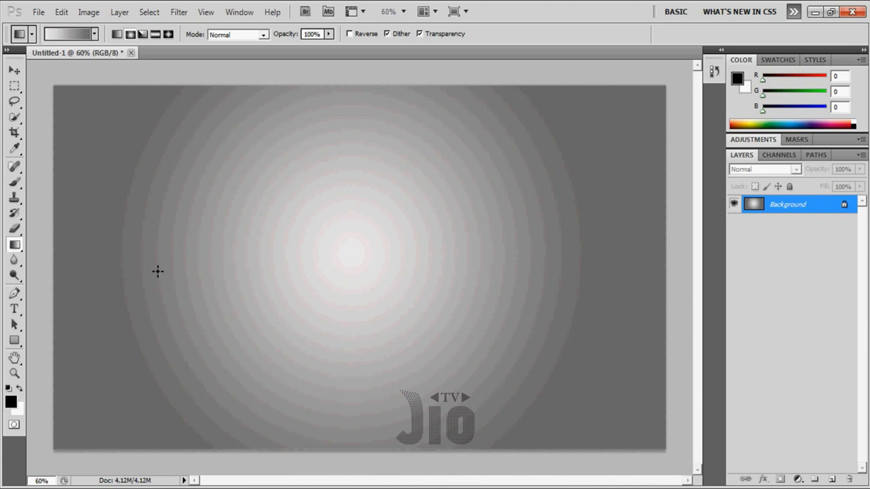
- Add the white text "STROKE" near the canvas centre in Burger Doodle NF Regular at 40 pt
click(15, 309)
drag(15, 310, 43, 310)
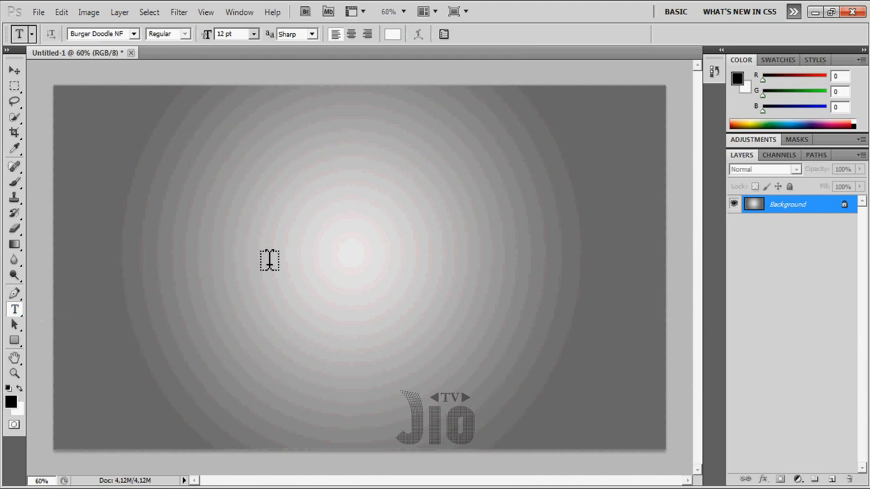
click(273, 257)
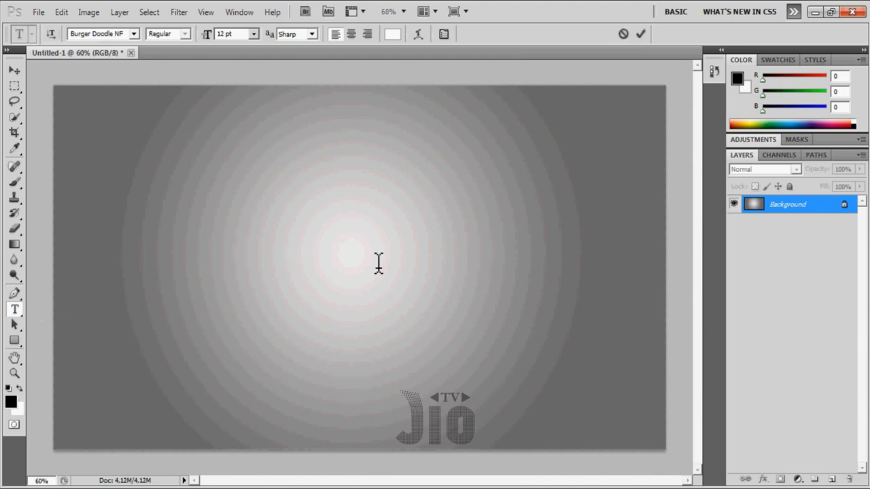
click(231, 34)
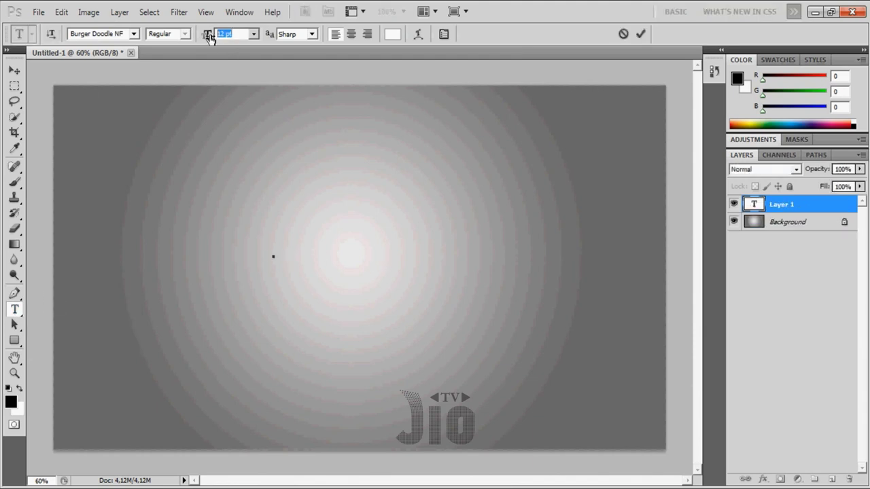
text(40)
key(Return)
text(STROKE)
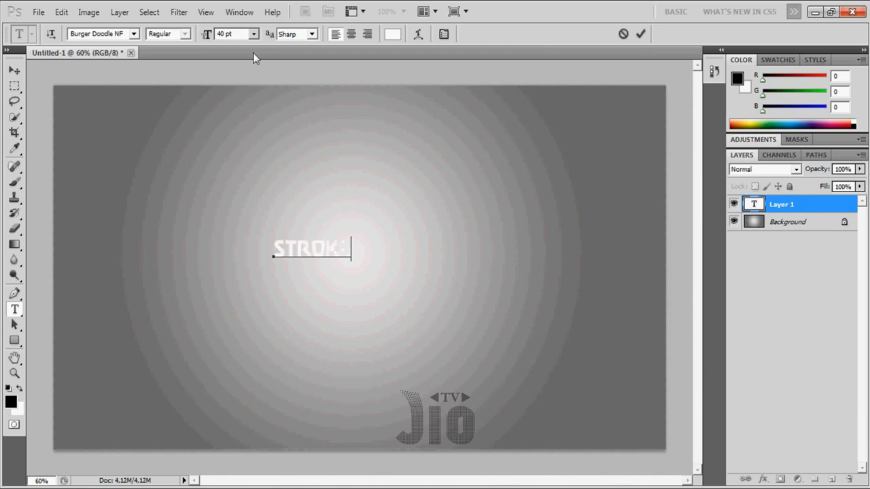
click(14, 70)
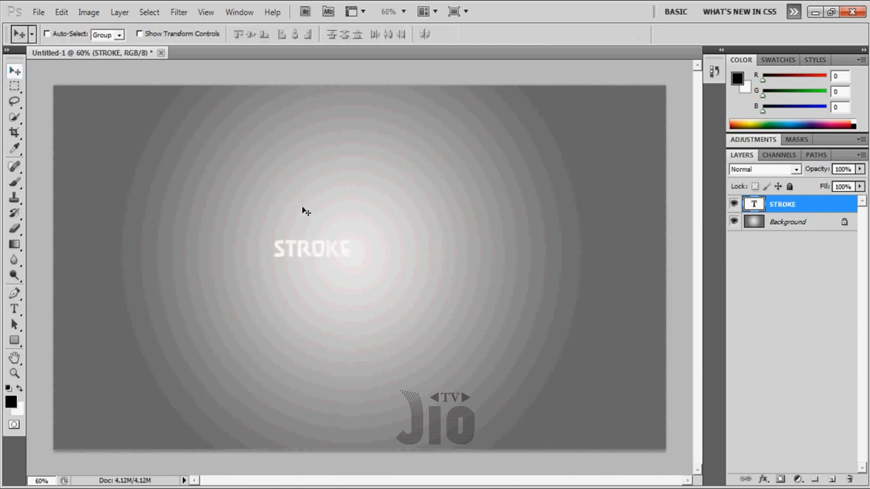
- Scale the STROKE text up proportionally to about 318% with Free Transform
key(ctrl+t)
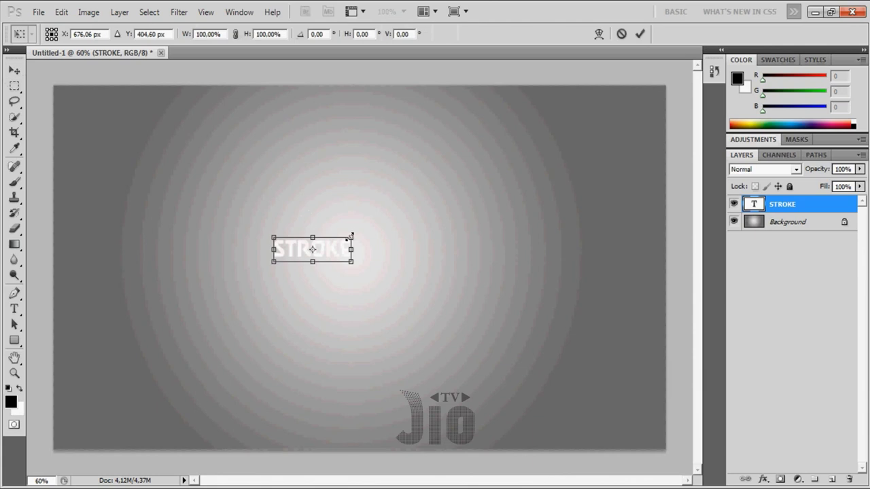
mouse_move(351, 236)
mouse_down()
mouse_move(458, 192)
mouse_move(518, 181)
mouse_up()
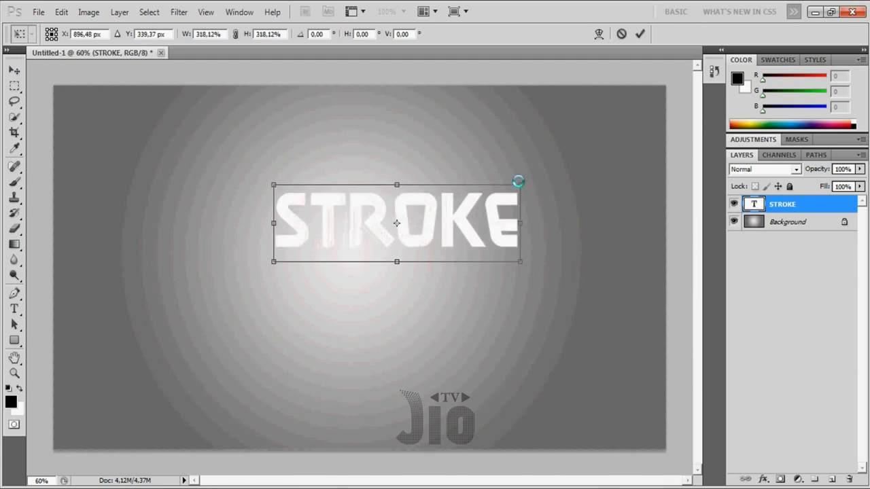
key(Return)
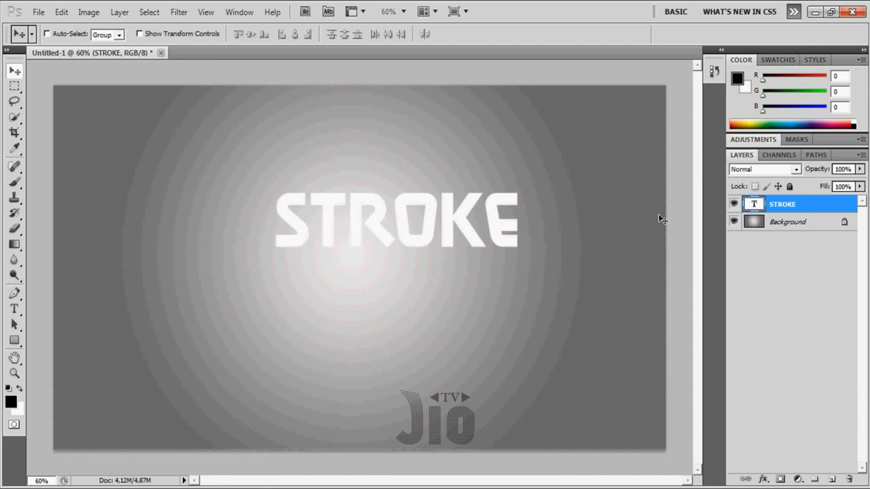
- Centre the STROKE text vertically and horizontally on the Background layer by aligning the two layers
mouse_move(460, 229)
mouse_down()
mouse_move(312, 236)
mouse_move(376, 343)
mouse_move(330, 177)
mouse_move(518, 301)
mouse_move(251, 316)
mouse_move(373, 317)
mouse_move(420, 287)
mouse_move(506, 315)
mouse_up()
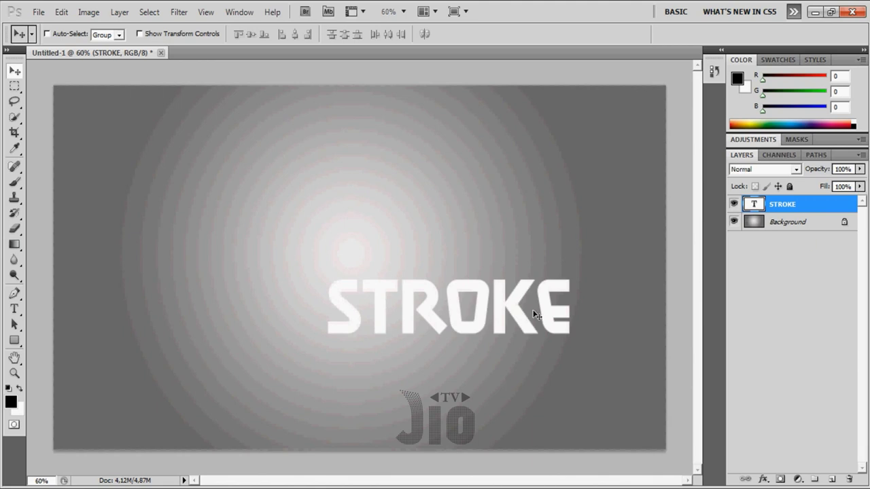
mouse_move(538, 317)
mouse_down()
mouse_move(556, 343)
mouse_move(607, 331)
mouse_move(577, 366)
mouse_move(398, 272)
mouse_move(459, 285)
mouse_move(461, 270)
mouse_move(588, 349)
mouse_up()
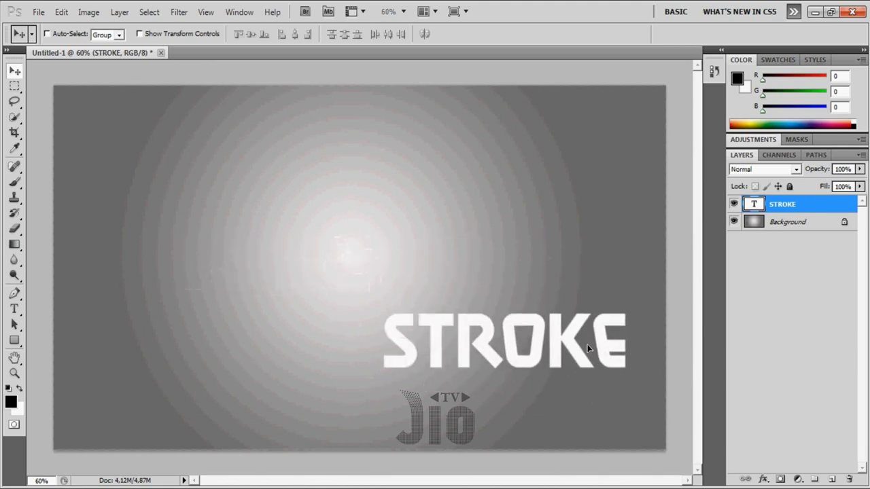
shift+click(815, 225)
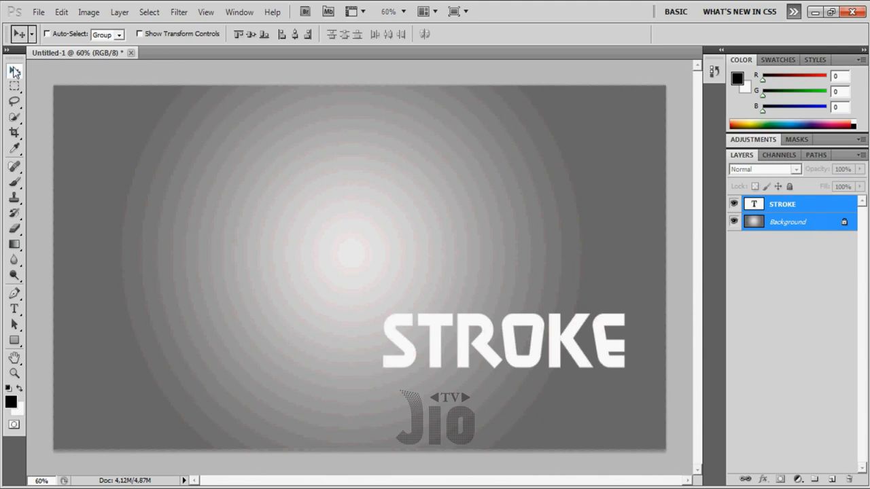
click(250, 35)
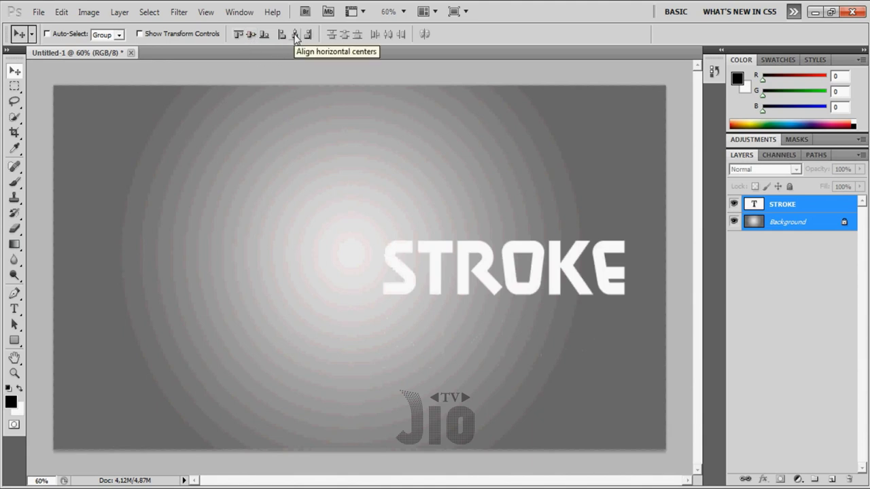
click(295, 35)
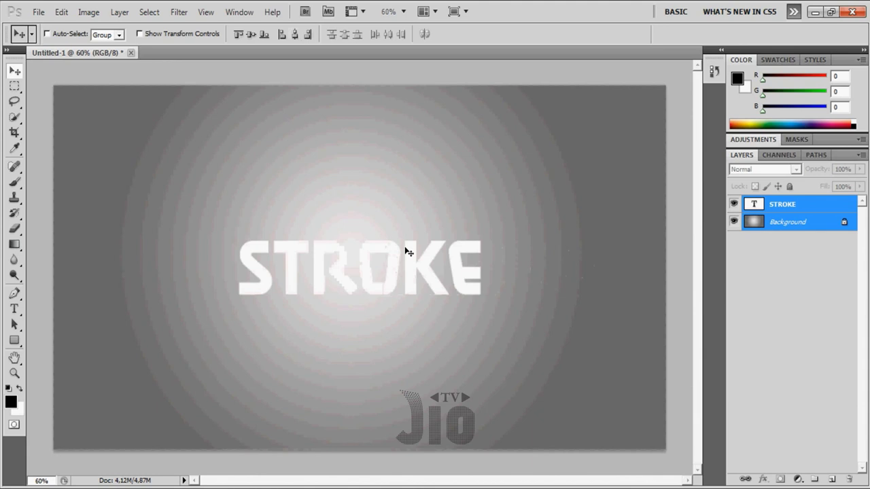
click(824, 208)
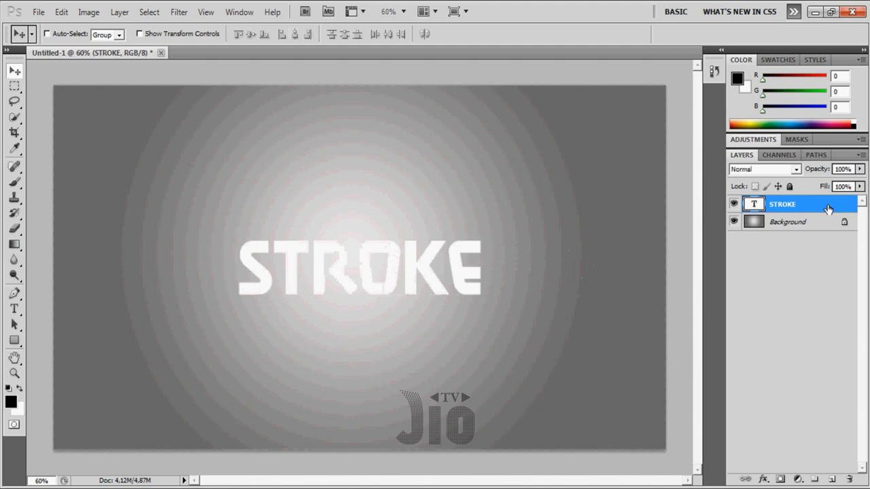
double_click(829, 205)
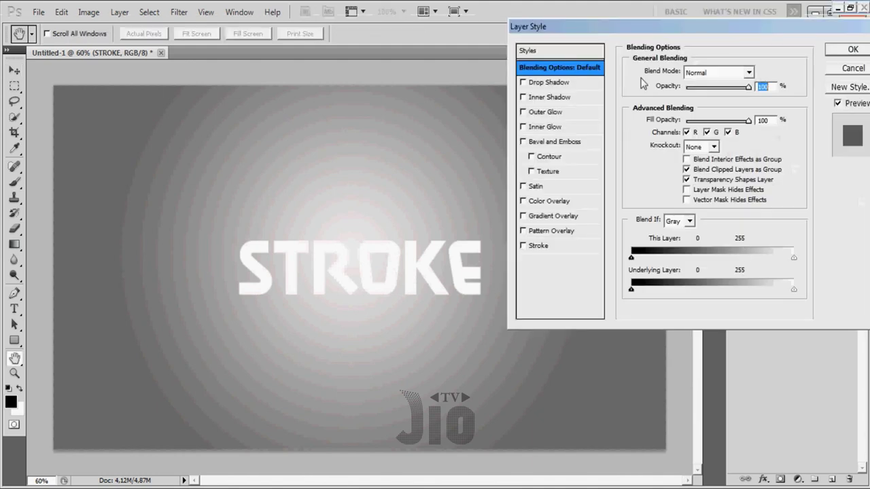
drag(678, 30, 642, 18)
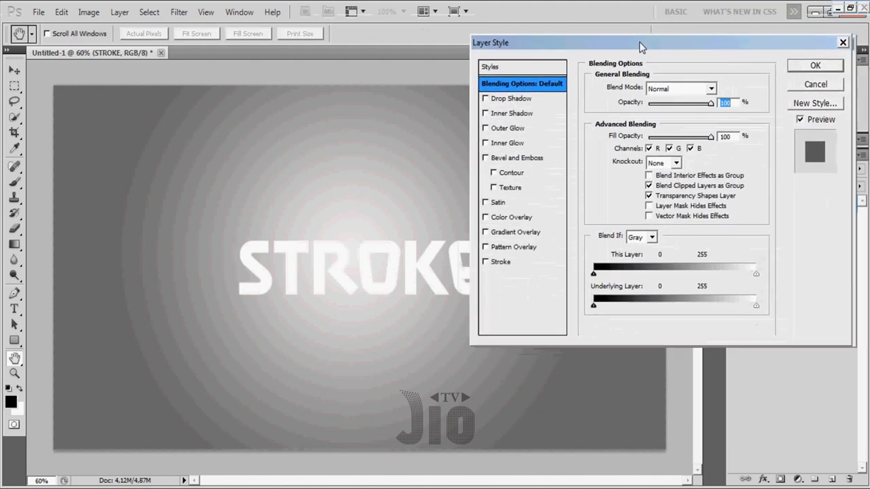
click(834, 37)
right_click(788, 205)
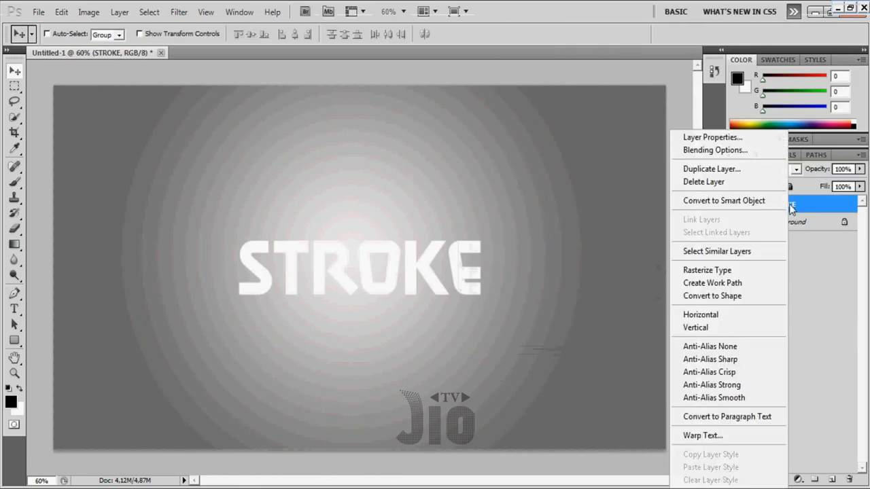
click(728, 155)
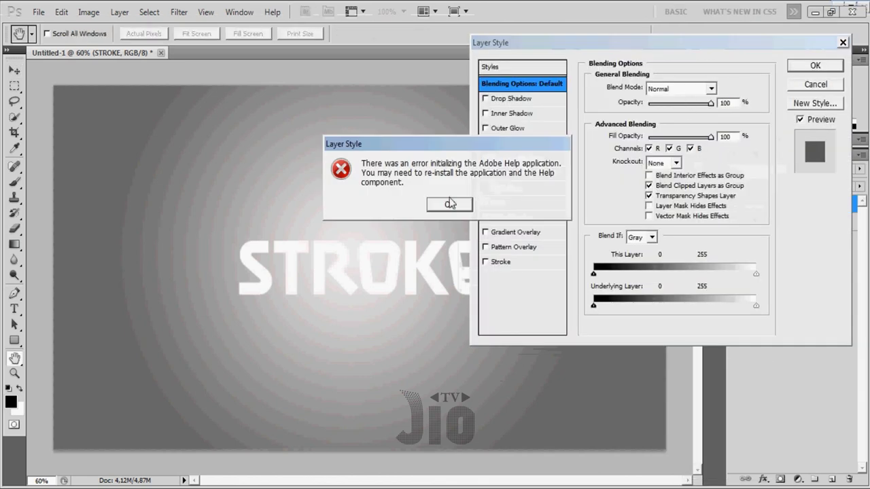
click(449, 202)
click(843, 42)
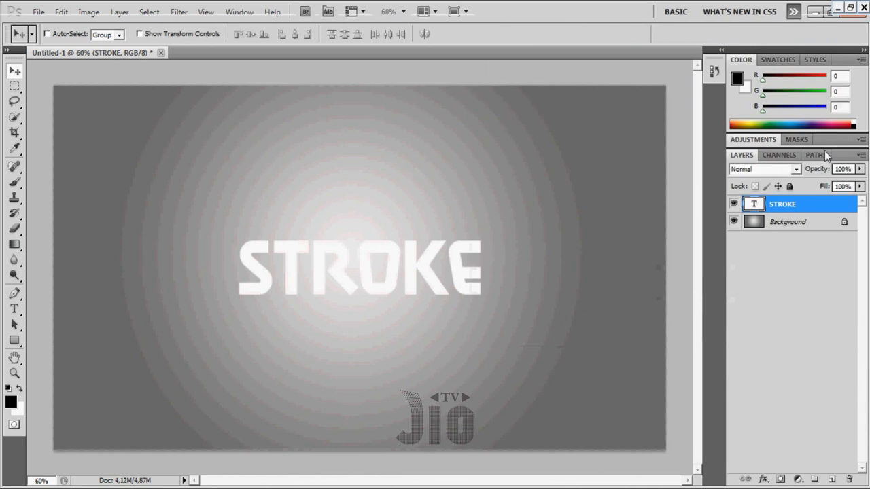
- Add a Stroke layer style to the STROKE text in blue #065be6 with a size of 10 px
double_click(817, 207)
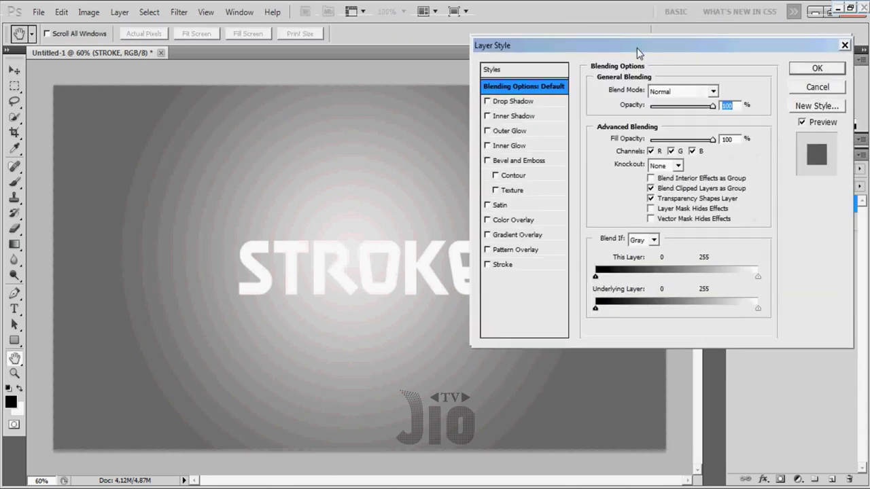
drag(635, 53, 673, 59)
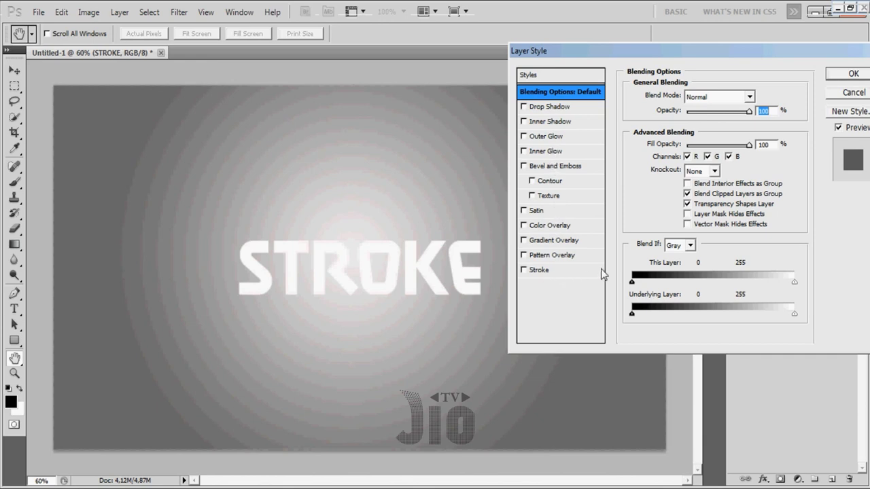
drag(672, 55, 686, 36)
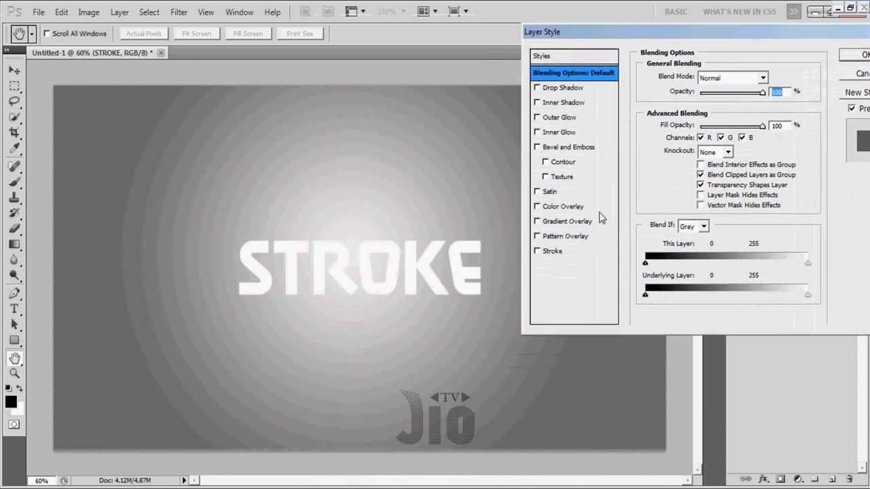
click(553, 252)
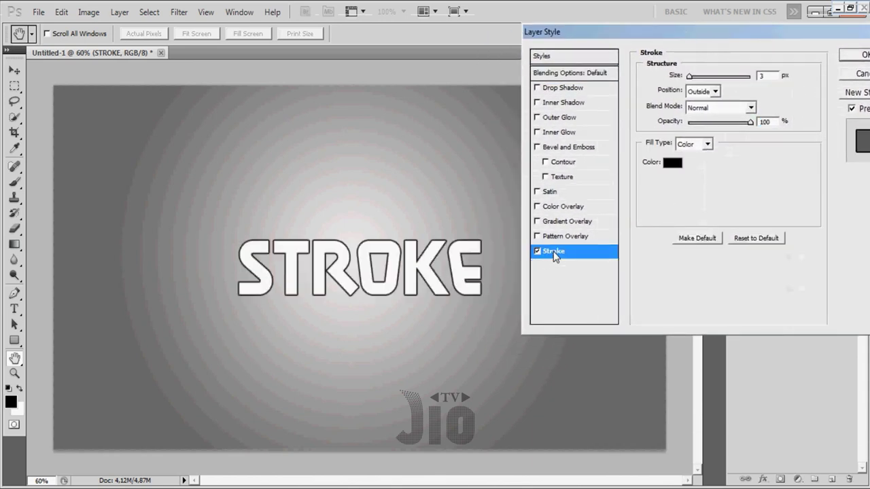
click(678, 168)
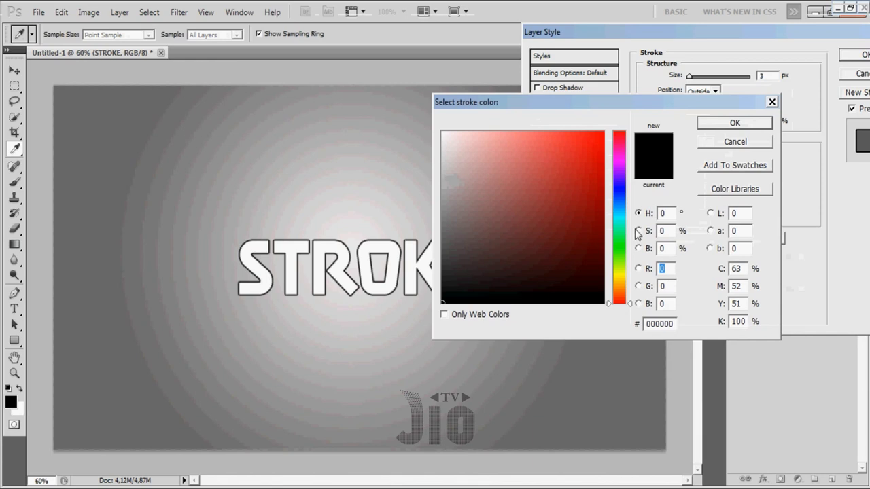
drag(624, 211, 625, 204)
drag(602, 145, 599, 148)
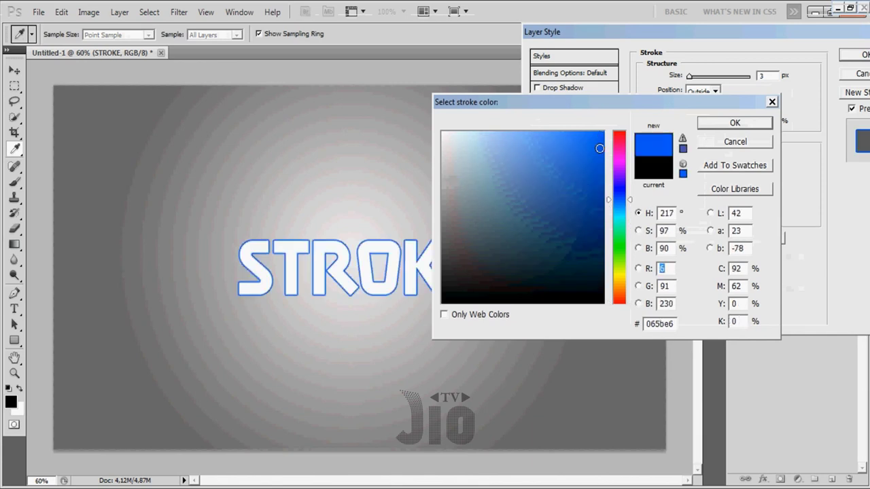
click(735, 123)
text(10)
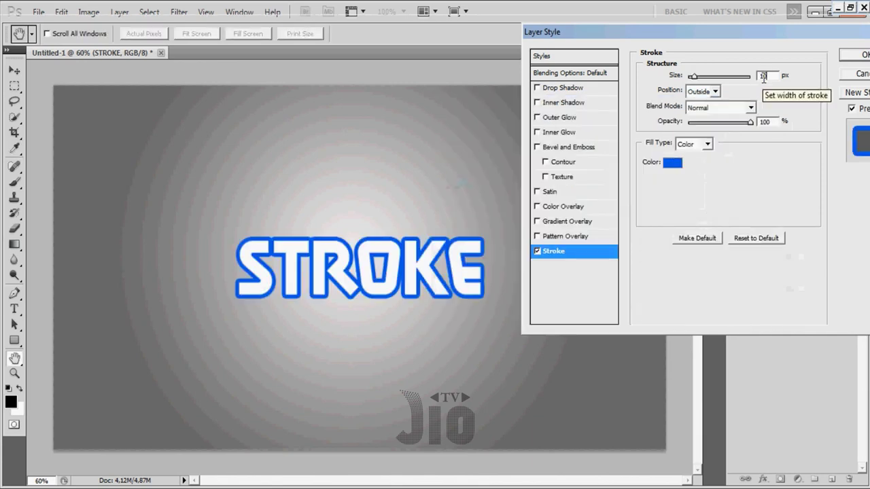
- Apply the blue Stroke layer style to the STROKE text layer
click(862, 54)
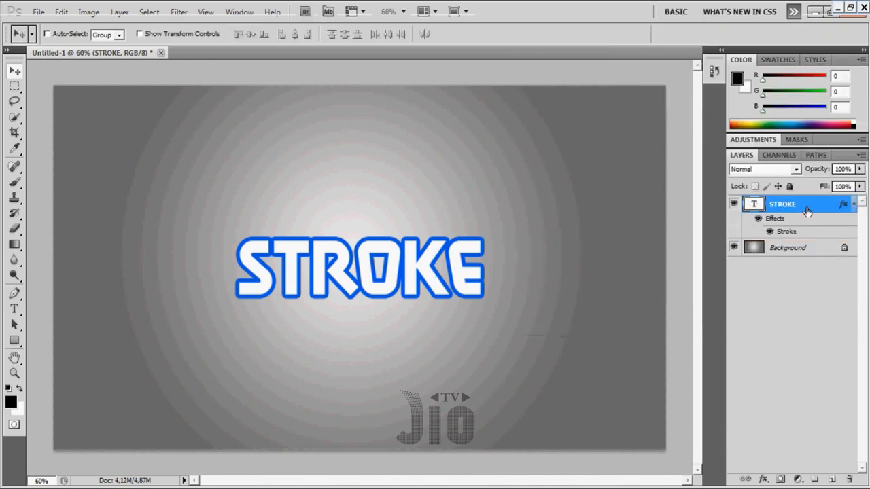
- Review the Stroke settings in the STROKE text layer's style against the outlined text on the canvas
double_click(816, 207)
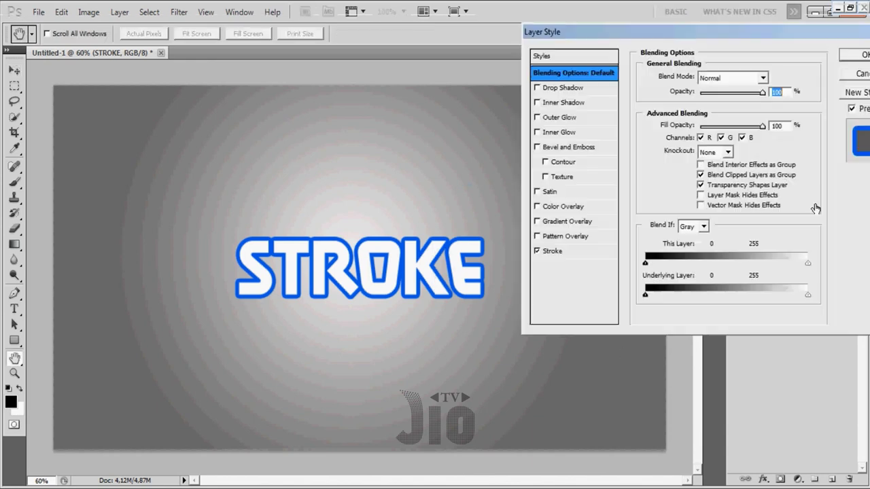
click(561, 251)
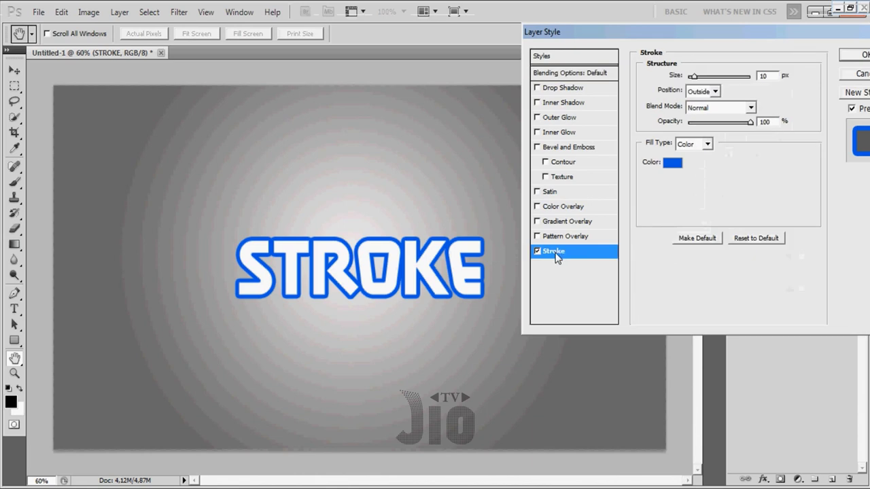
click(537, 252)
click(538, 252)
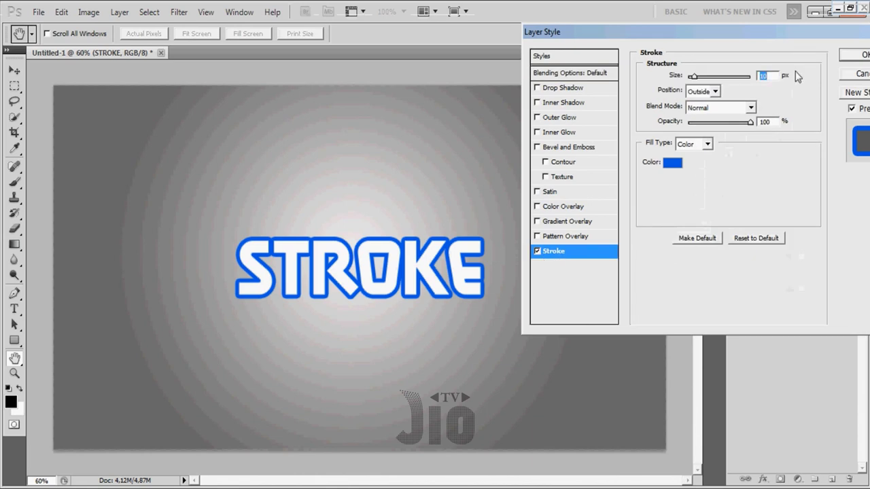
drag(780, 33, 711, 55)
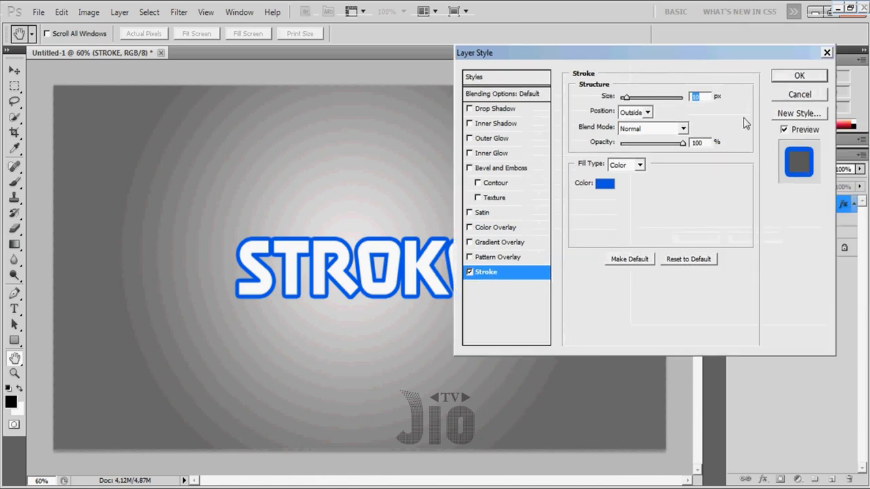
drag(644, 59, 673, 40)
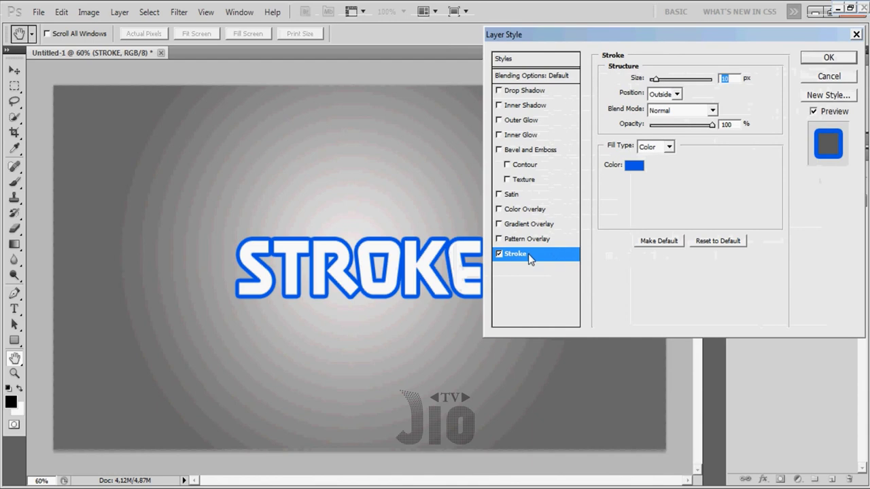
click(856, 34)
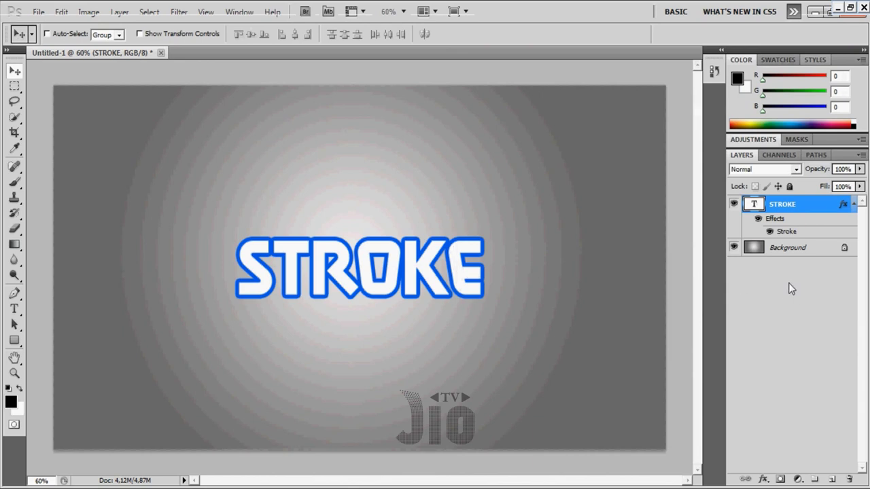
- Rasterize the STROKE text layer and convert it to a smart object
right_click(785, 200)
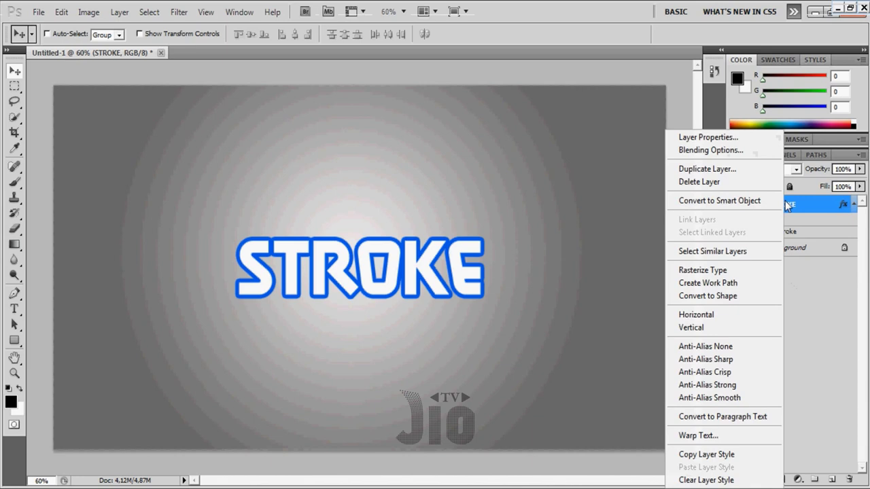
click(728, 270)
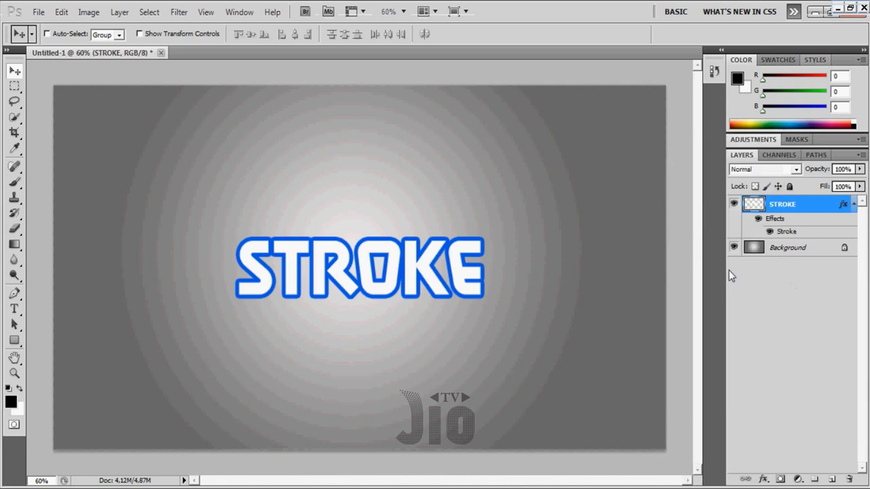
right_click(797, 214)
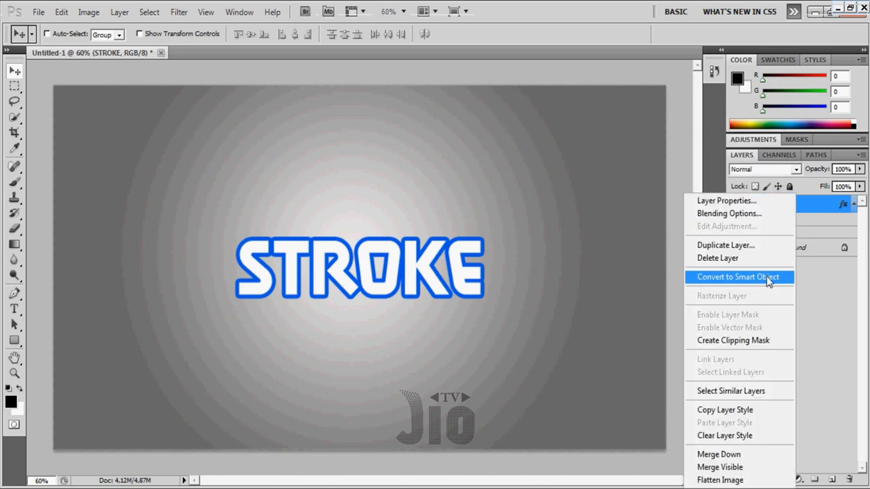
click(769, 277)
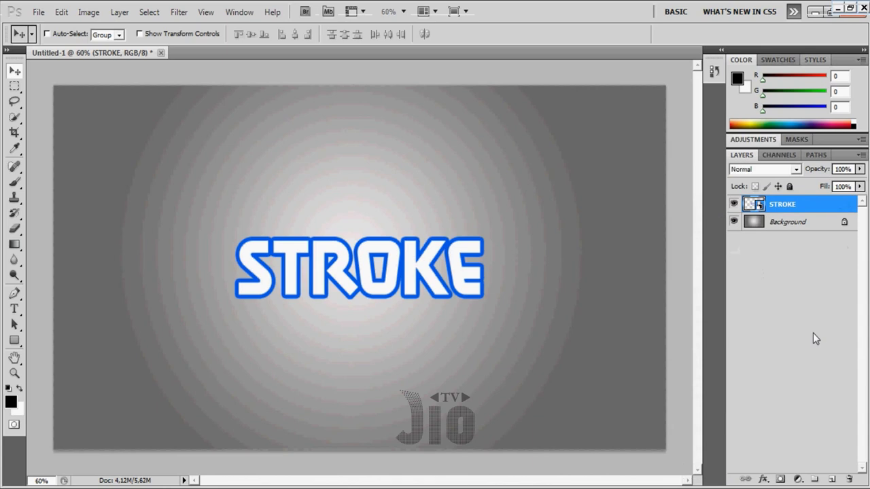
- Duplicate the STROKE smart object and select the lower original layer
key(ctrl+j)
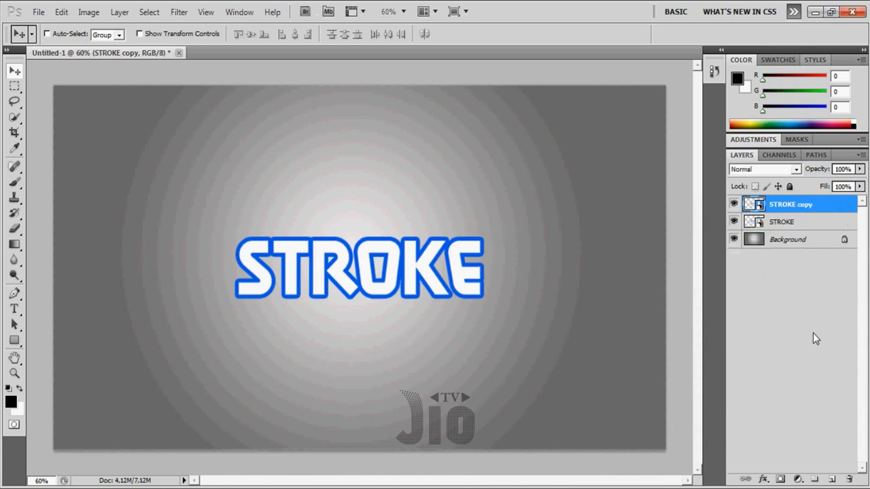
right_click(794, 231)
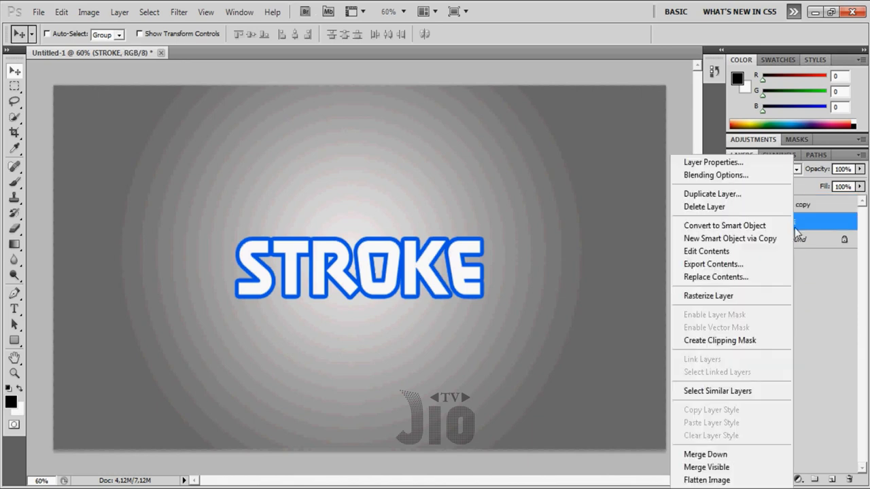
click(824, 364)
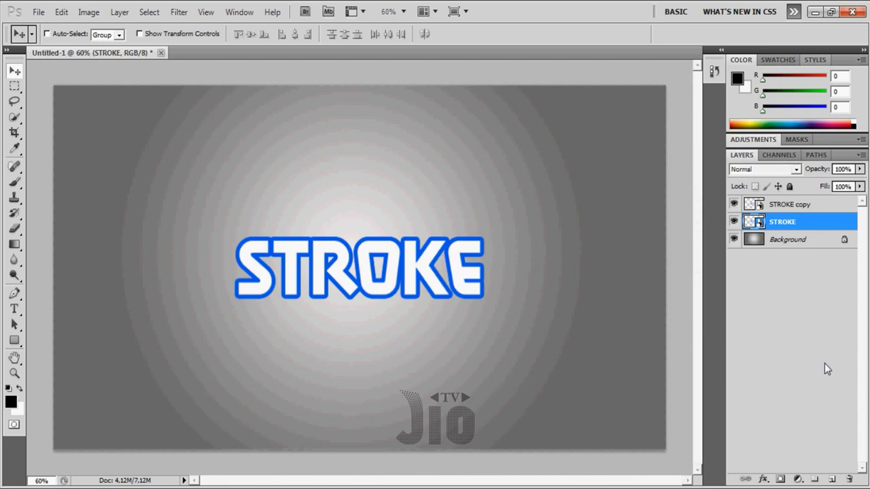
- Undo the duplication, smart object conversion and rasterizing, going back to the editable STROKE text layer
key(ctrl+alt+z)
key(ctrl+alt+z)
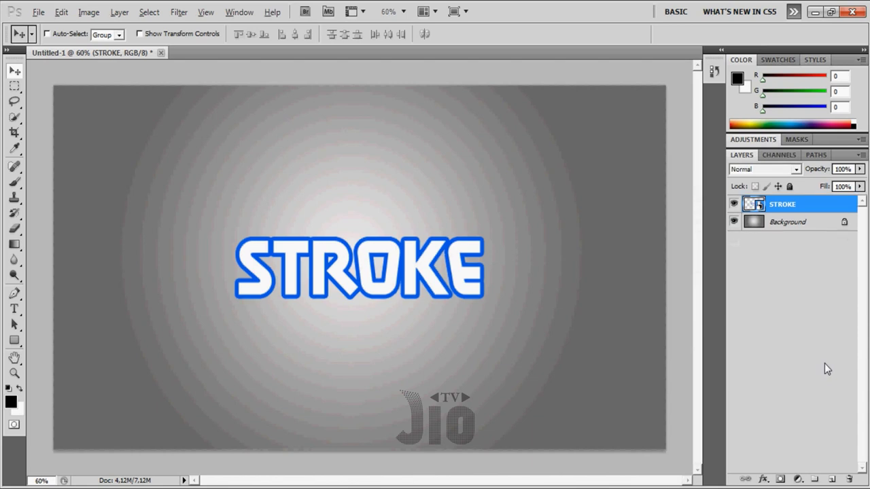
key(ctrl+alt+z)
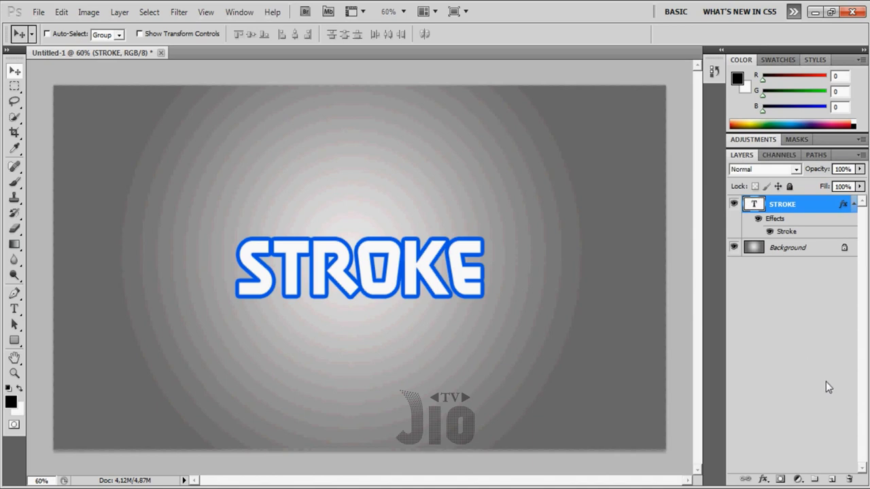
- Try merging the STROKE text layer with a new blank layer placed above it
click(834, 480)
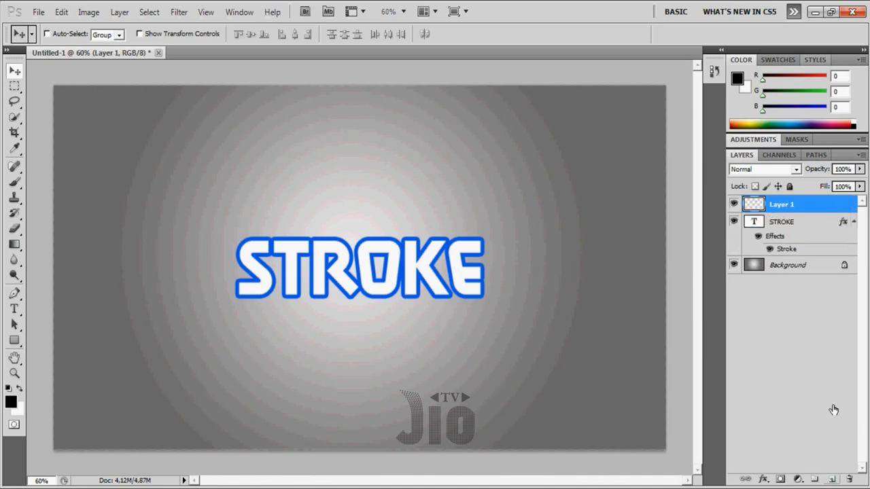
shift+click(799, 225)
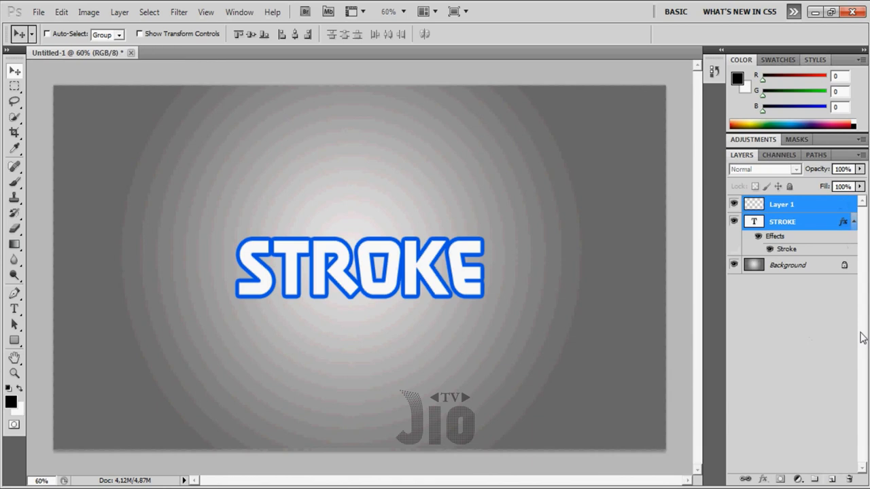
key(ctrl+e)
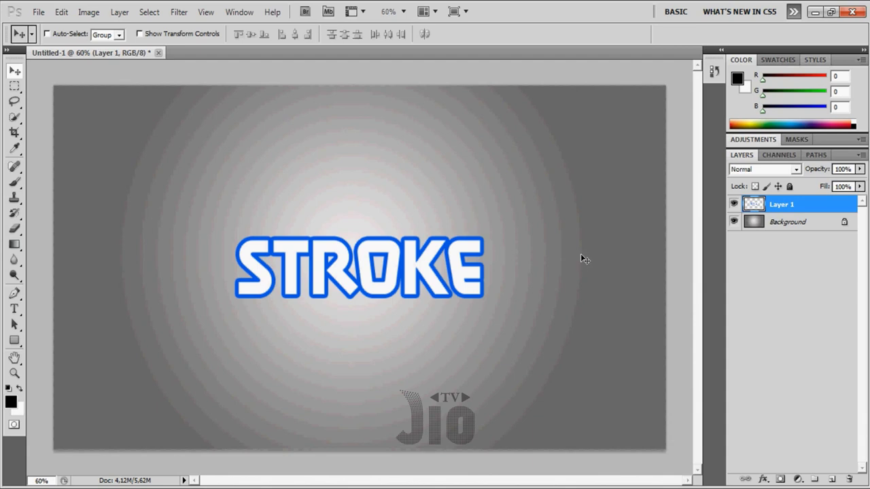
- Undo the merge of the text and blank layers and delete the blank Layer 1
key(ctrl+z)
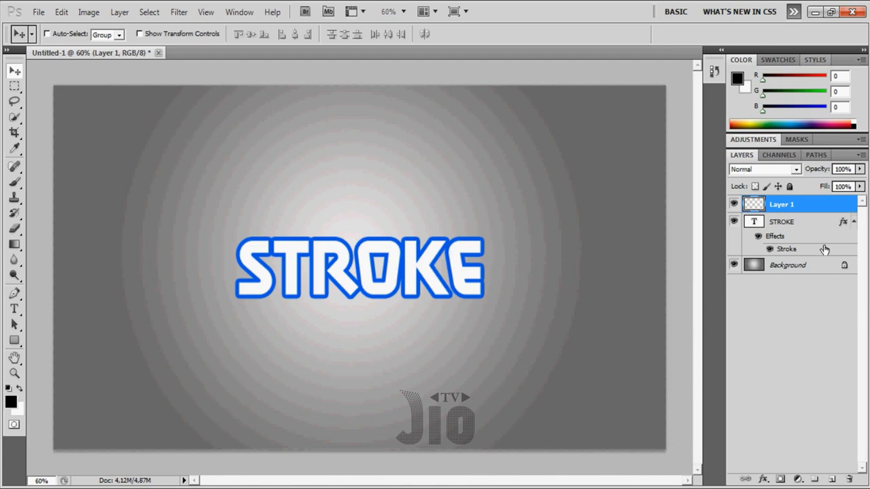
key(Delete)
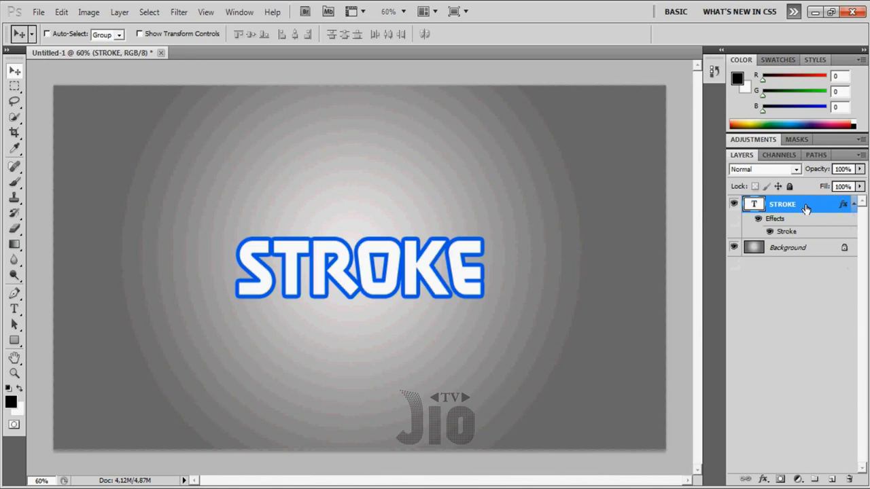
- Duplicate the STROKE text layer and convert the lower original to a smart object
key(ctrl+j)
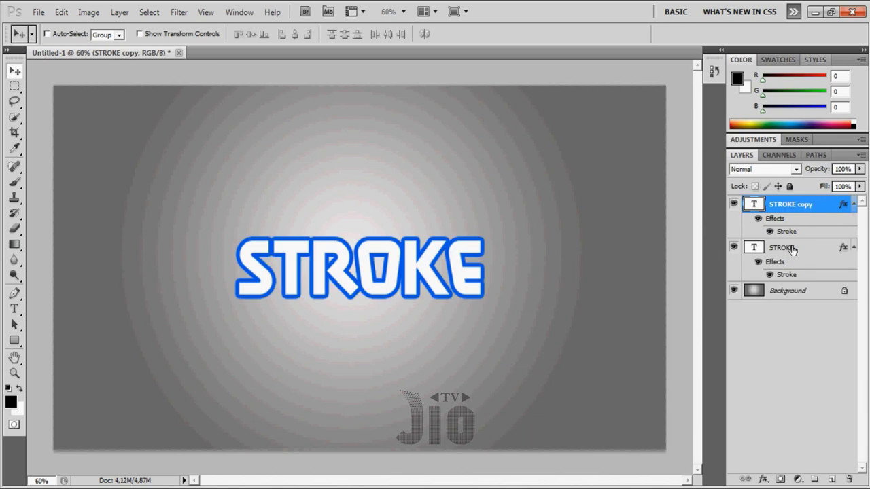
click(793, 250)
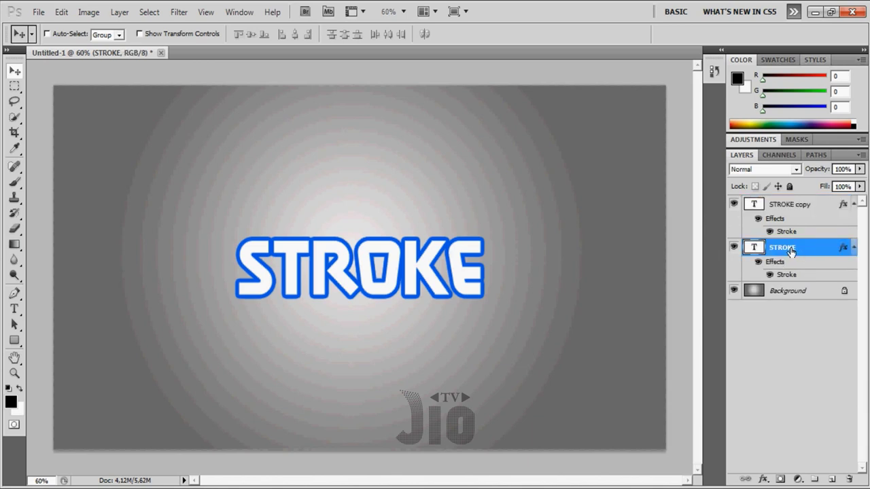
right_click(803, 253)
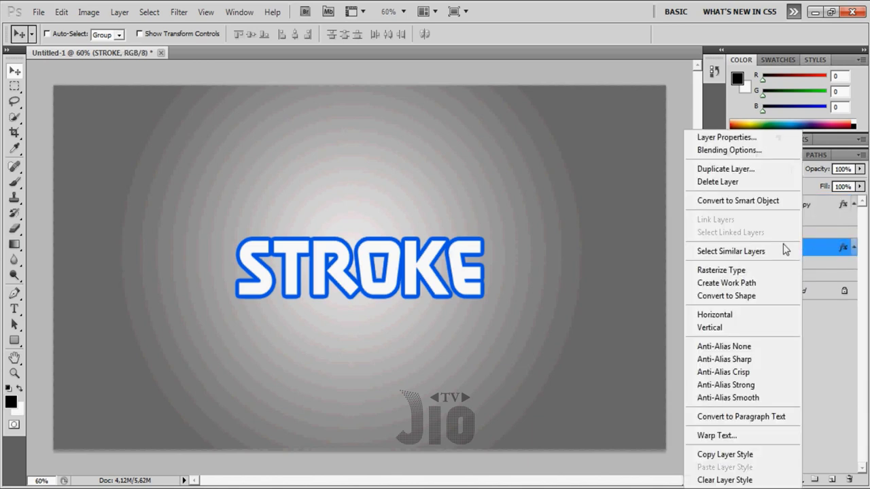
click(768, 213)
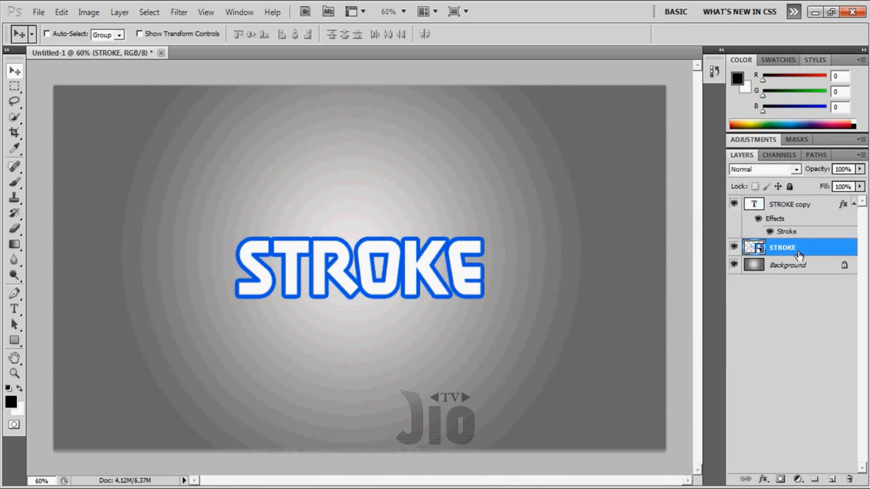
- Compare the artwork with the STROKE copy layer's effects hidden and shown
click(798, 210)
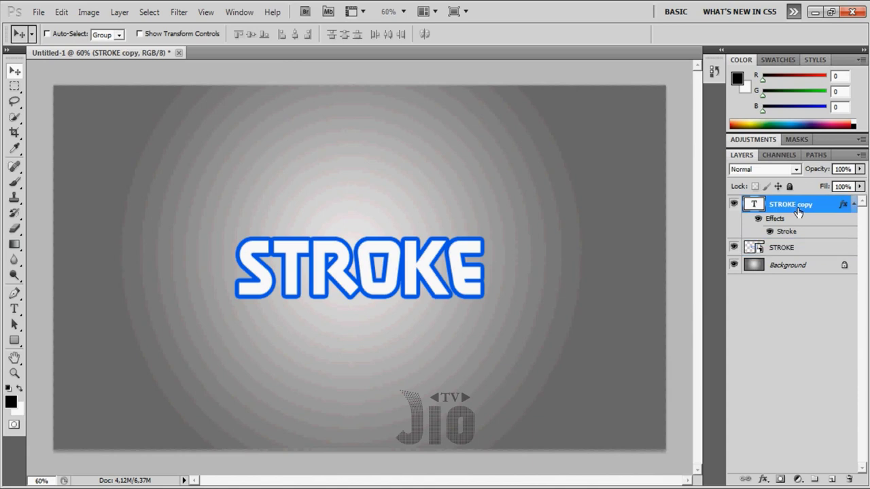
click(757, 220)
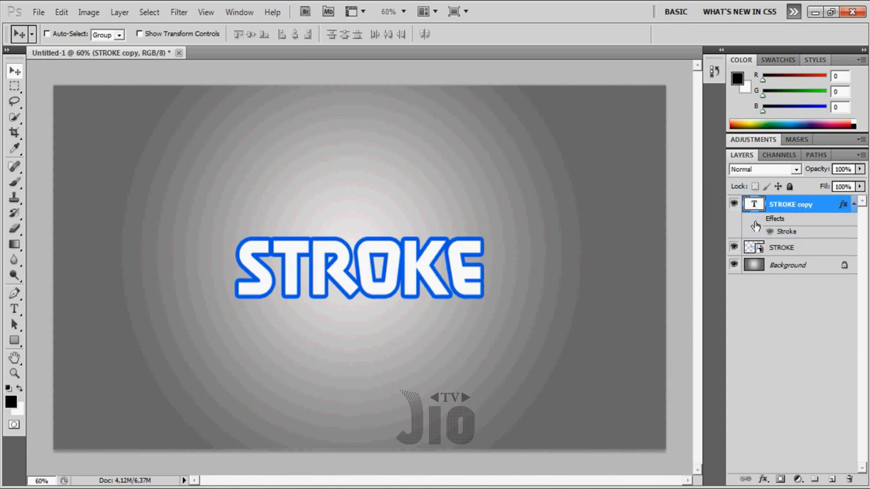
click(758, 222)
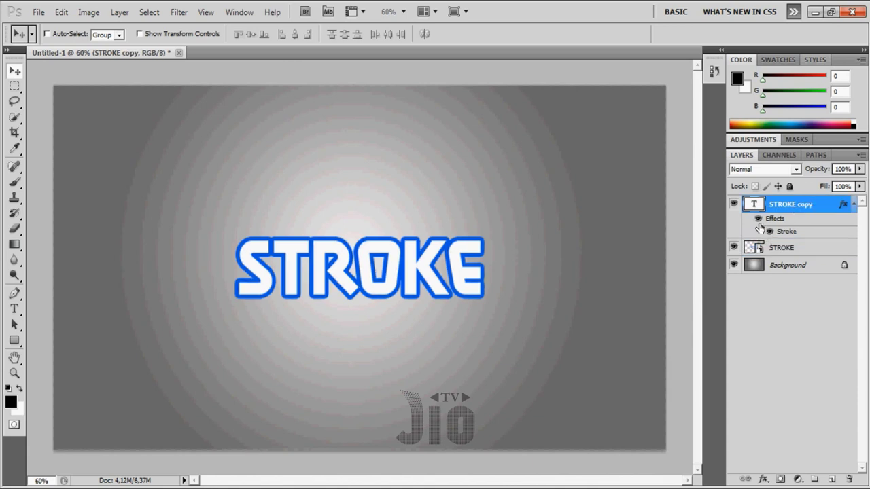
- Add a black outside Stroke layer style with a size of 9 px to the STROKE smart object
click(809, 249)
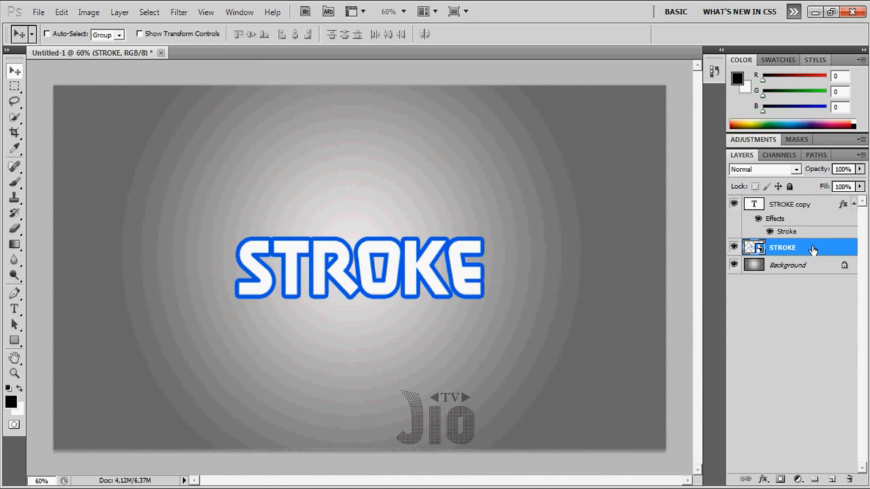
right_click(813, 250)
click(747, 174)
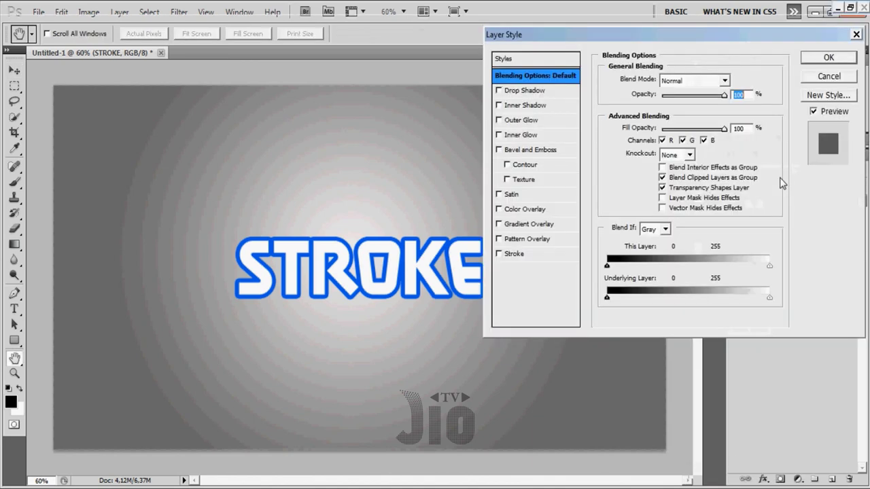
click(520, 256)
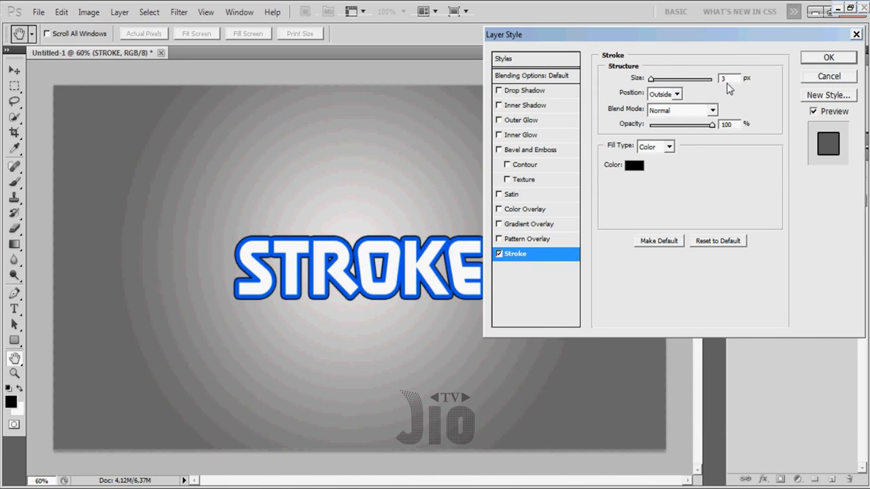
drag(729, 80, 708, 83)
text(9)
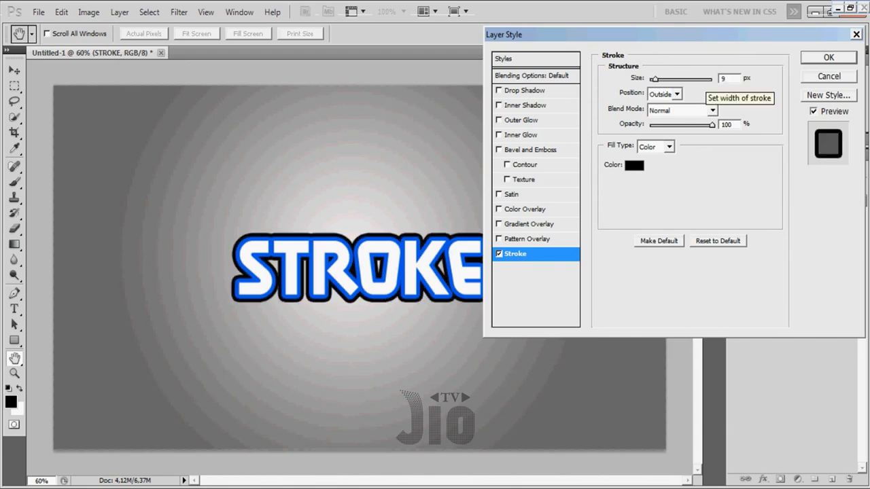
click(819, 59)
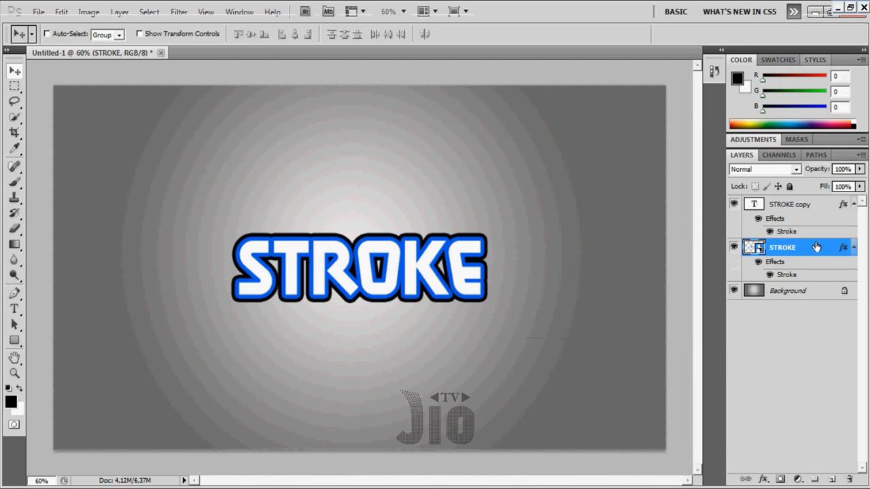
- Duplicate the black-stroked STROKE smart object and convert the lower original to a new smart object
key(ctrl+j)
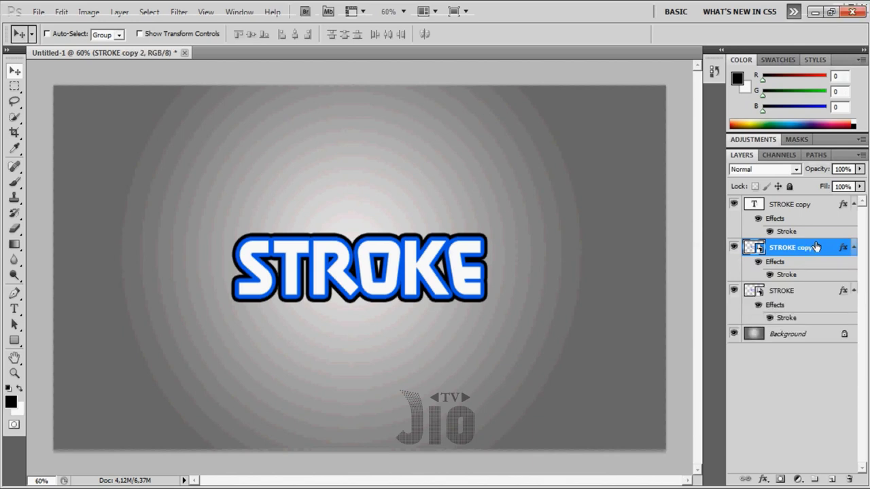
click(799, 296)
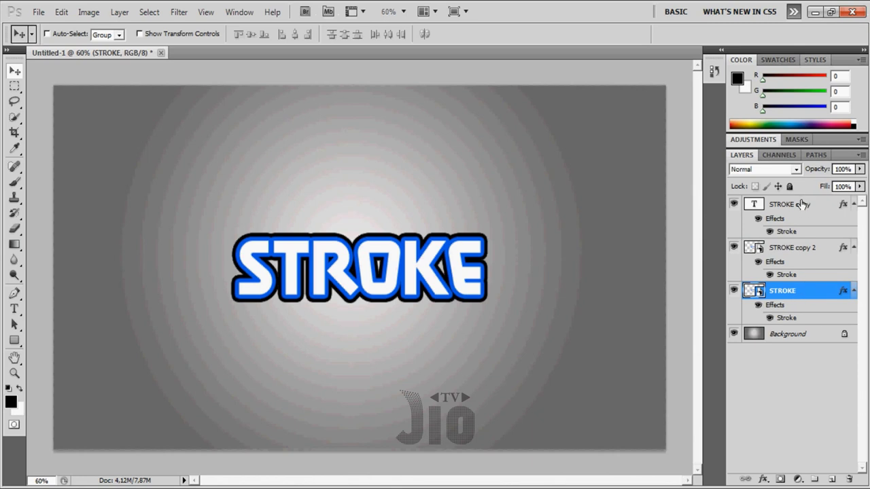
right_click(802, 298)
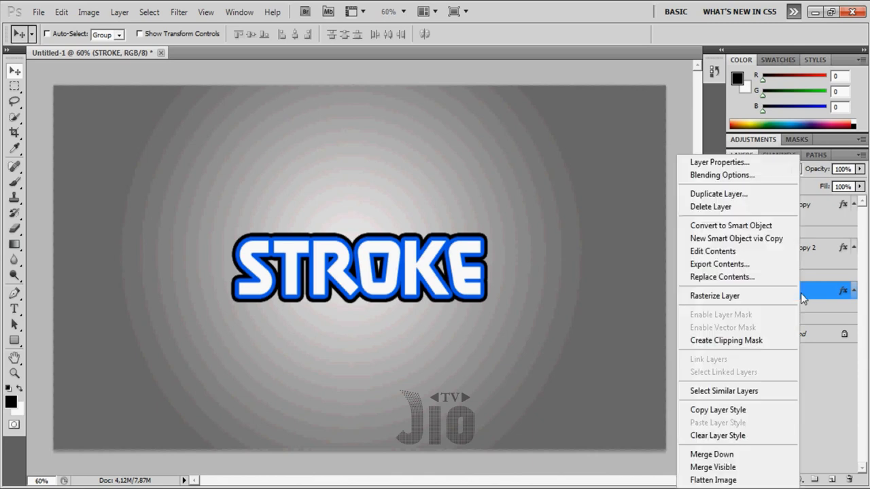
click(754, 227)
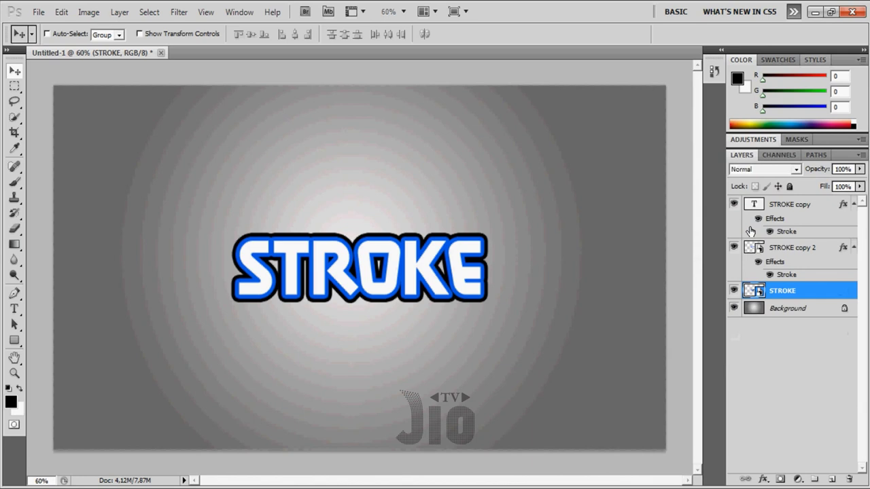
- Add a dark grey (#595959) outside Stroke layer style with a size of 10 px to the bottom STROKE smart object
right_click(802, 299)
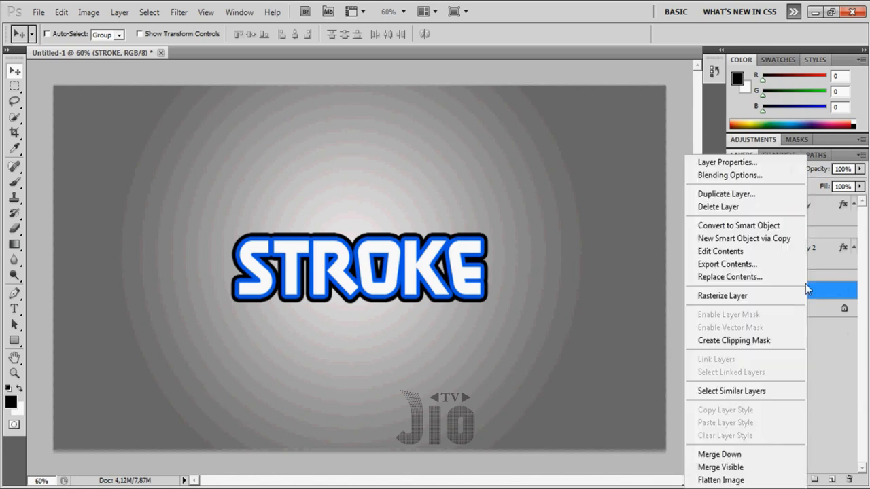
click(729, 175)
click(524, 255)
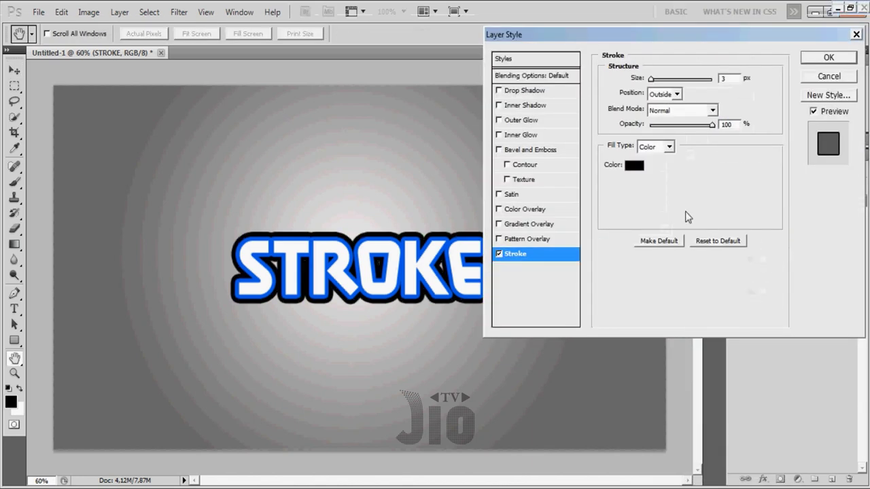
click(634, 165)
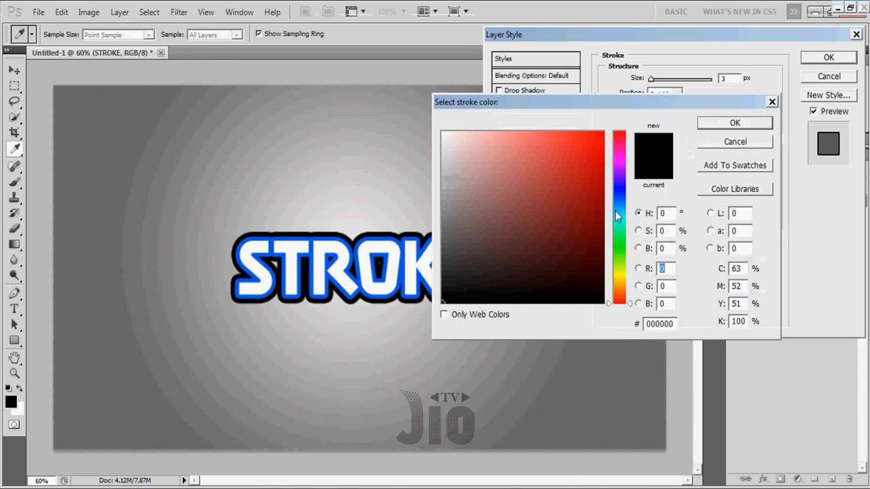
click(620, 246)
click(598, 163)
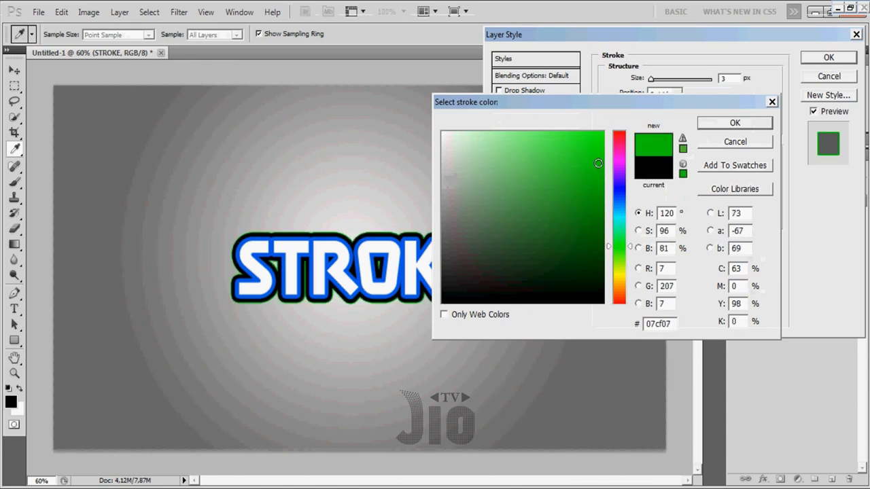
click(600, 209)
click(443, 203)
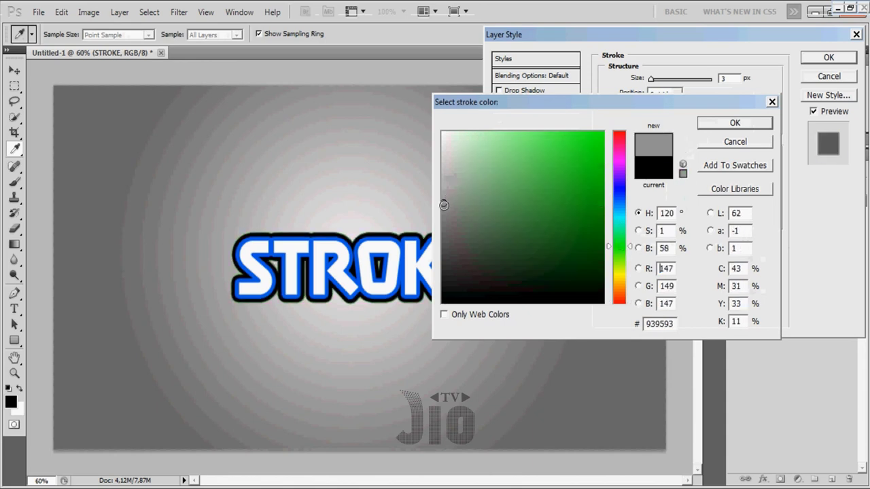
click(442, 244)
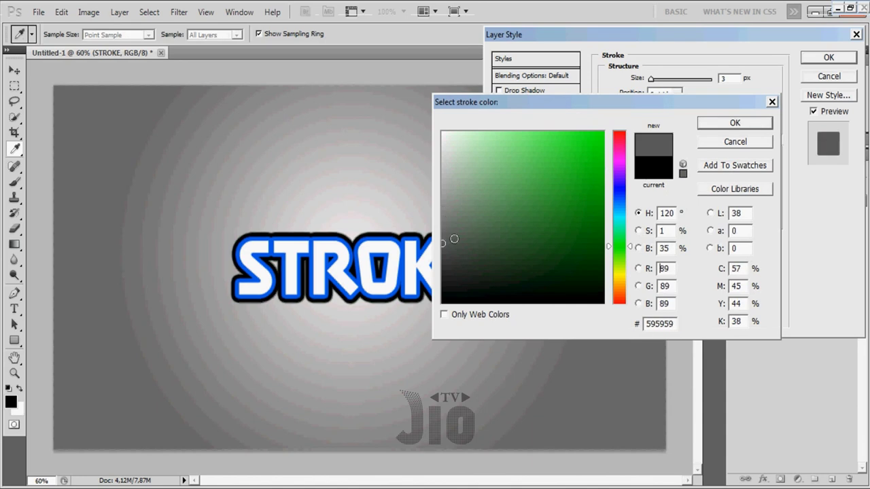
click(735, 123)
drag(650, 78, 654, 79)
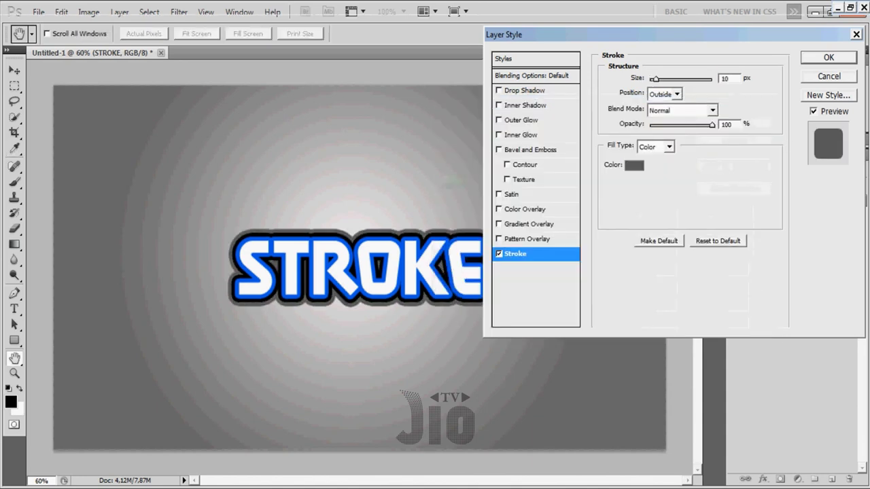
click(843, 60)
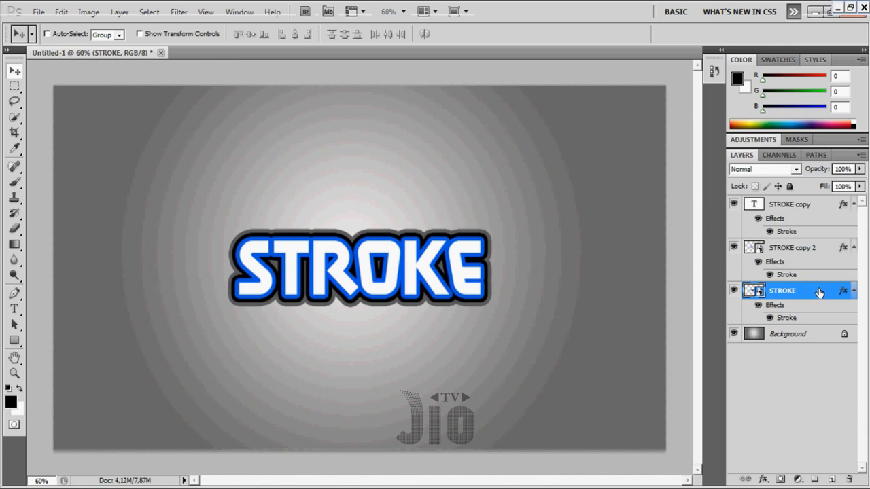
- Duplicate the grey-stroked STROKE smart object and convert the lower original to a new smart object
key(ctrl+j)
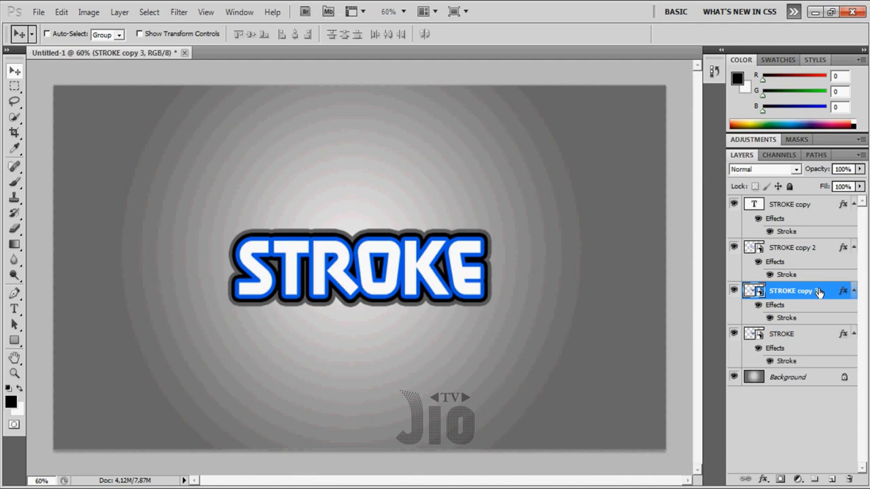
click(805, 332)
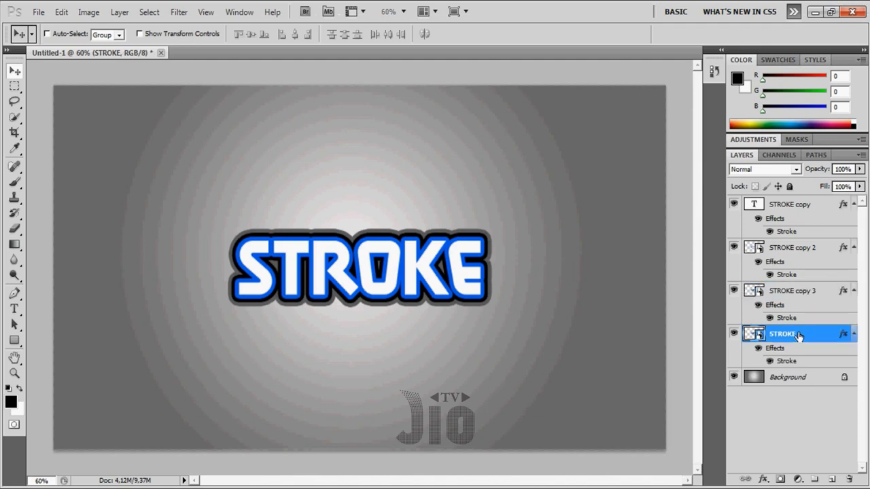
right_click(801, 336)
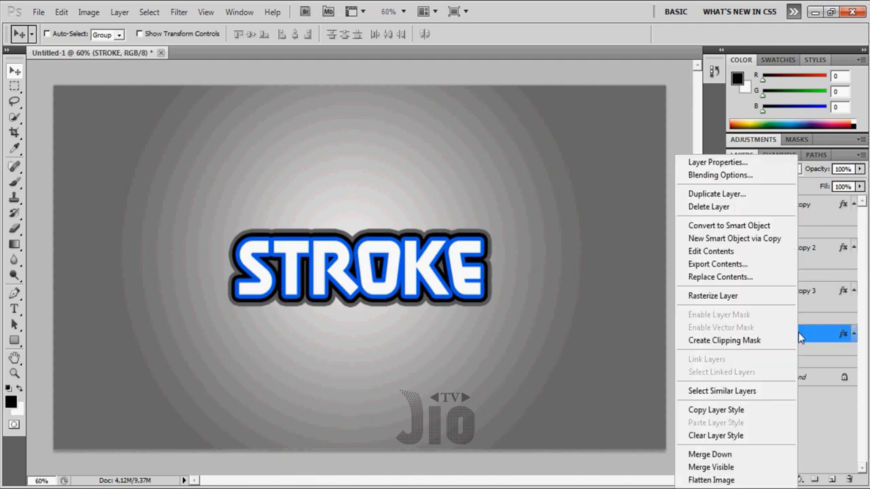
click(753, 227)
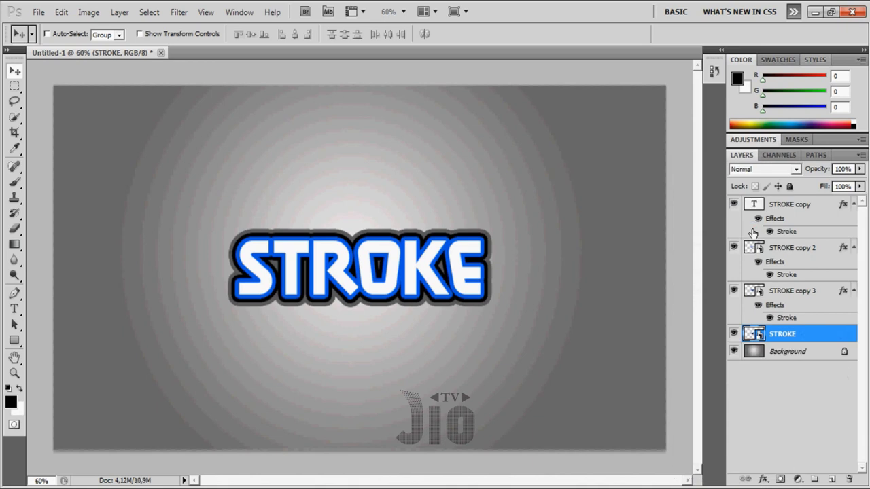
- Add a near-white (#fef9f9) outside Stroke layer style with a size of 10 px to the bottom STROKE smart object
right_click(793, 338)
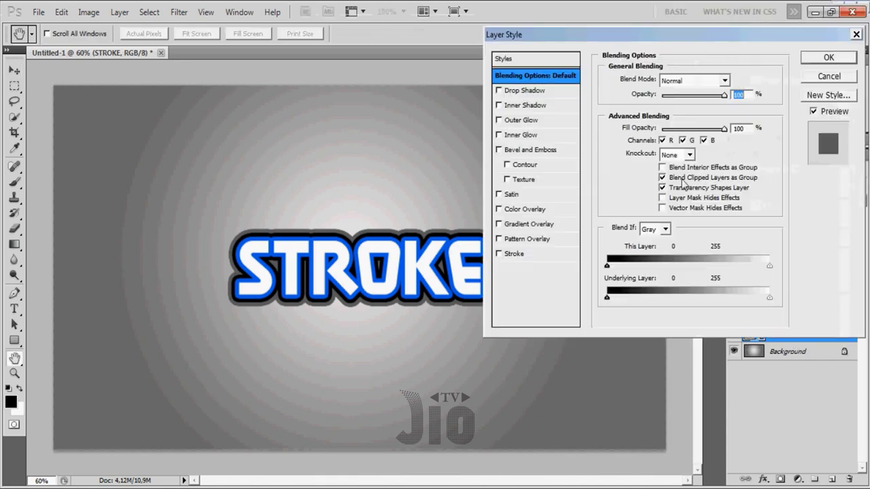
click(522, 259)
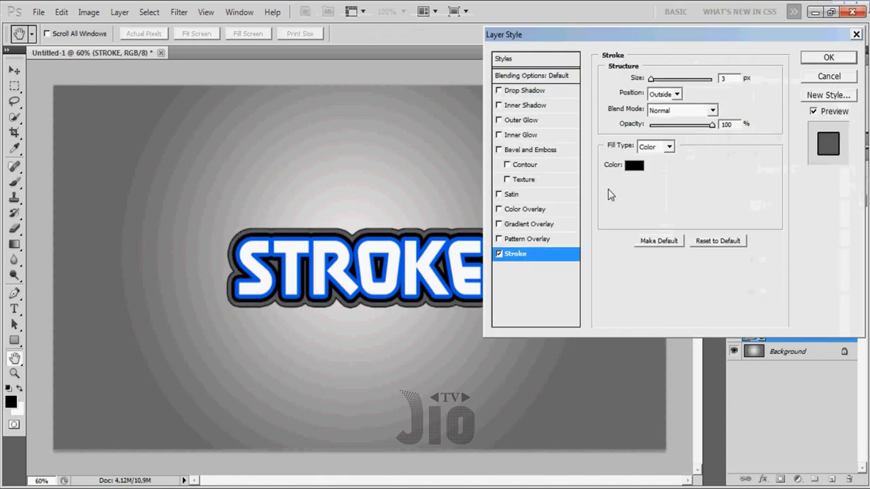
click(632, 167)
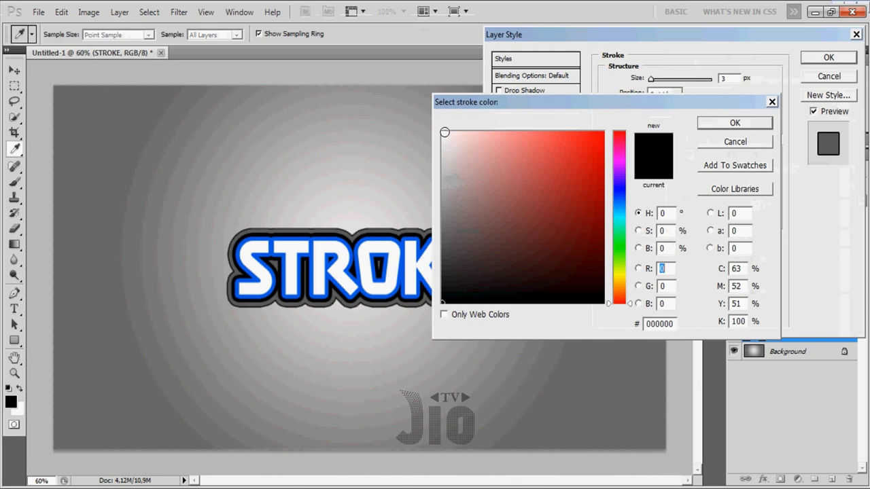
click(445, 132)
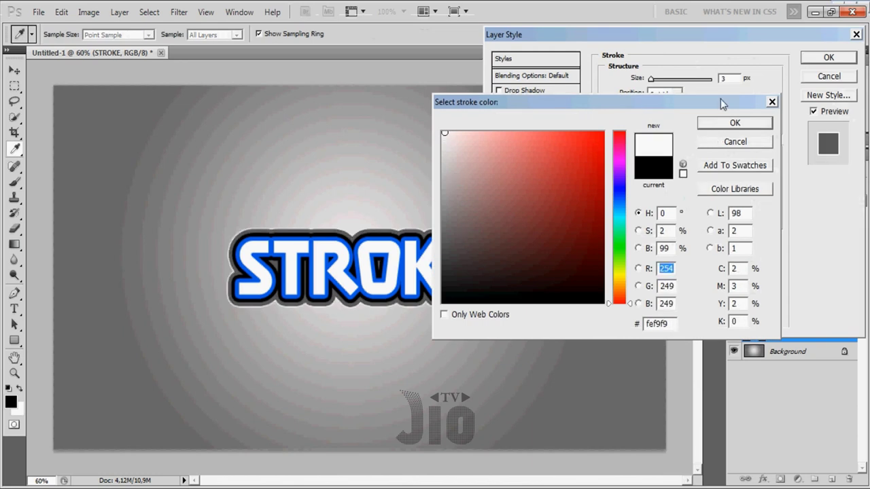
click(731, 123)
text(10)
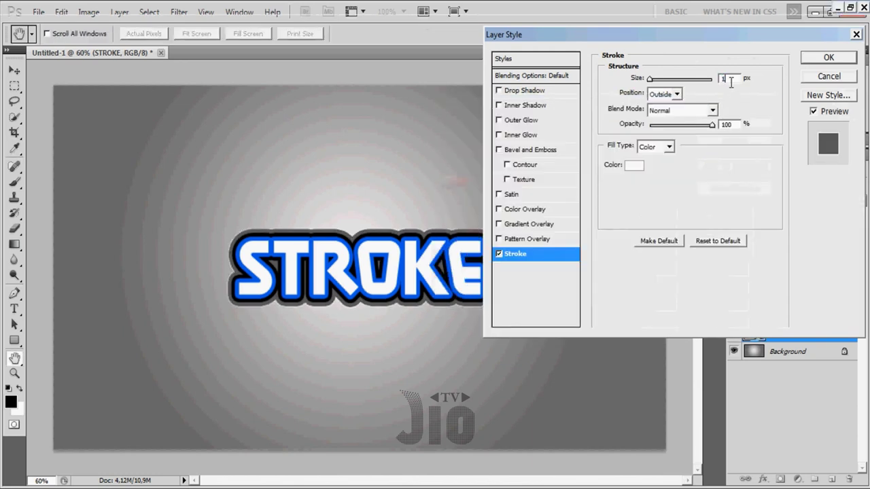
click(829, 58)
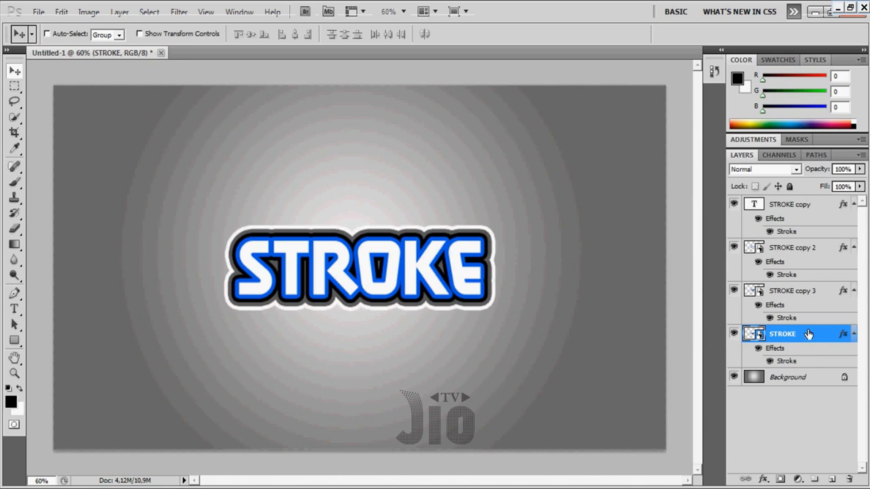
- Duplicate the white-stroked STROKE smart object and convert the lower original to a new smart object
key(ctrl+j)
click(800, 378)
right_click(801, 378)
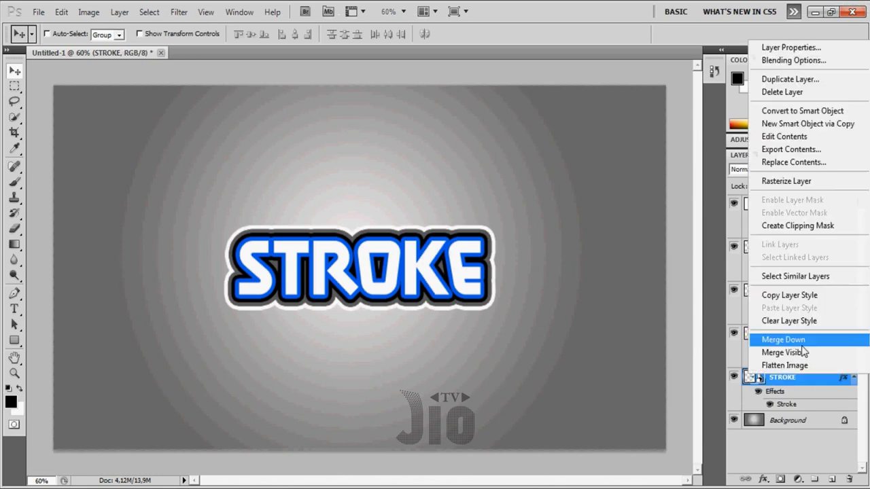
click(792, 114)
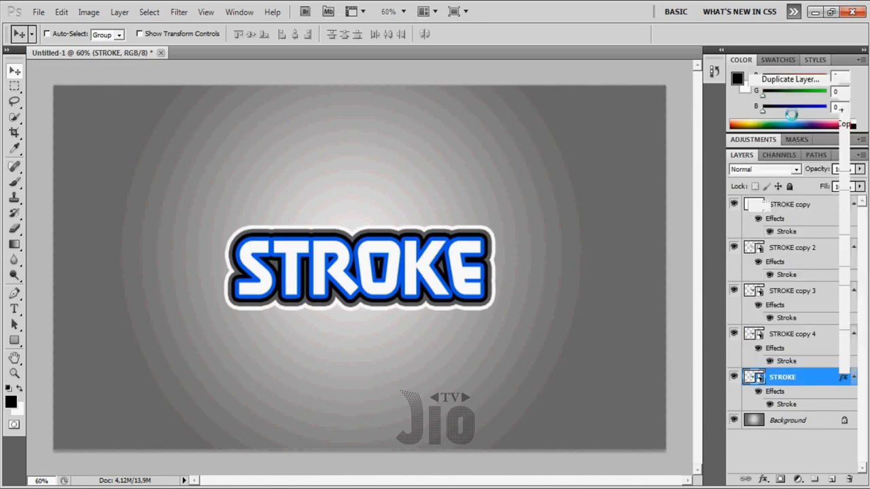
- Add a blue (#0a52e4) outside Stroke layer style with a size of 10 px to the bottom STROKE smart object
right_click(830, 382)
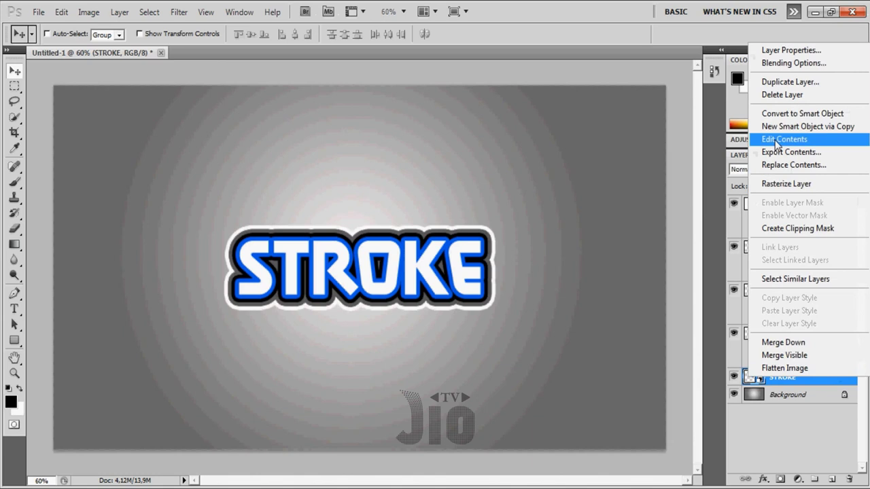
click(775, 63)
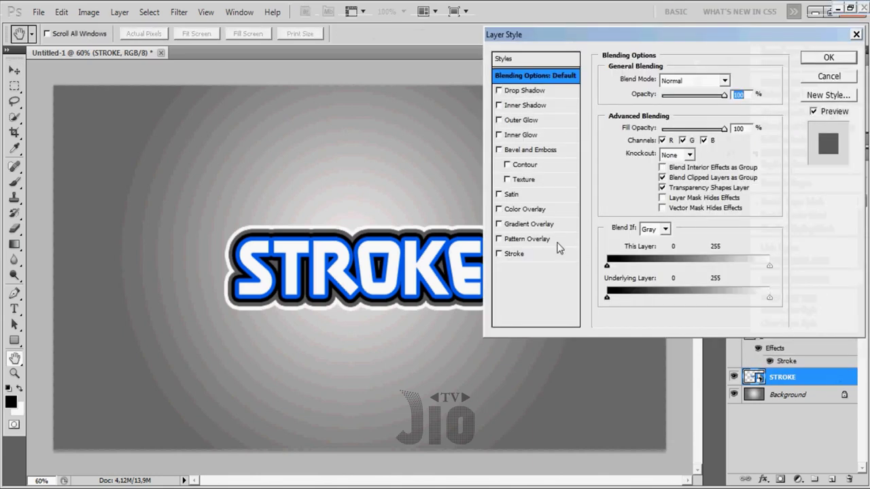
click(518, 256)
click(638, 167)
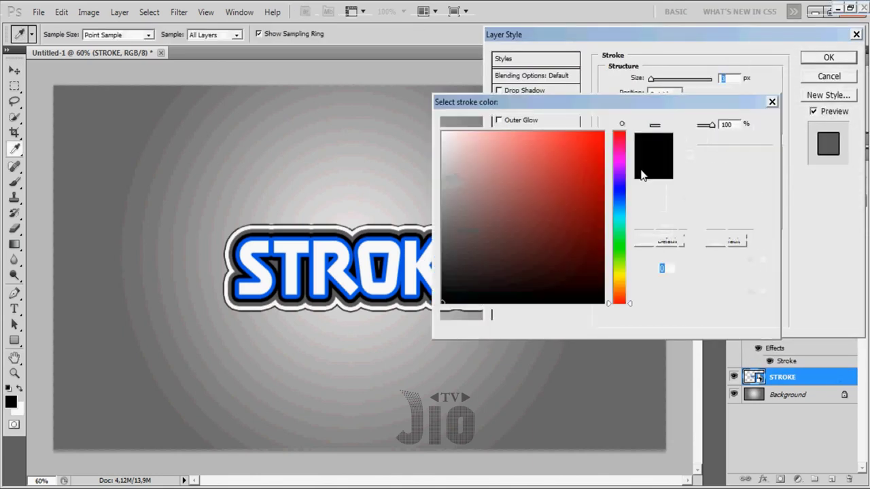
drag(626, 214, 625, 198)
click(602, 169)
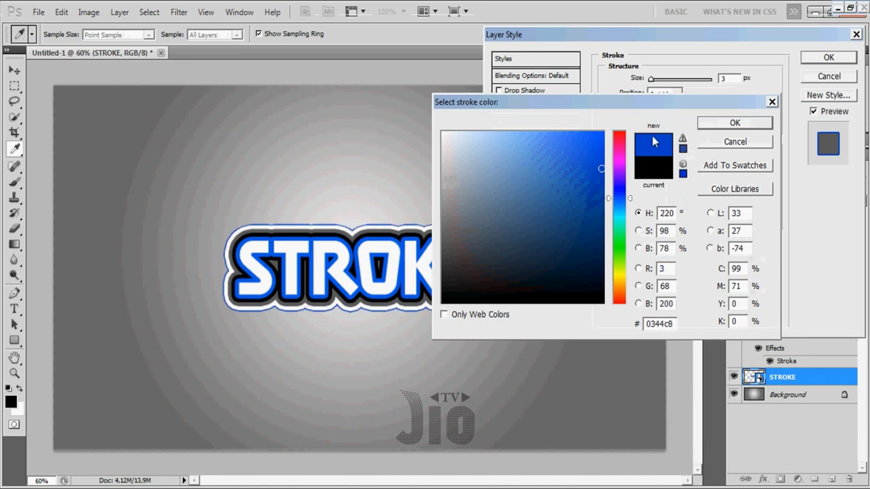
click(597, 150)
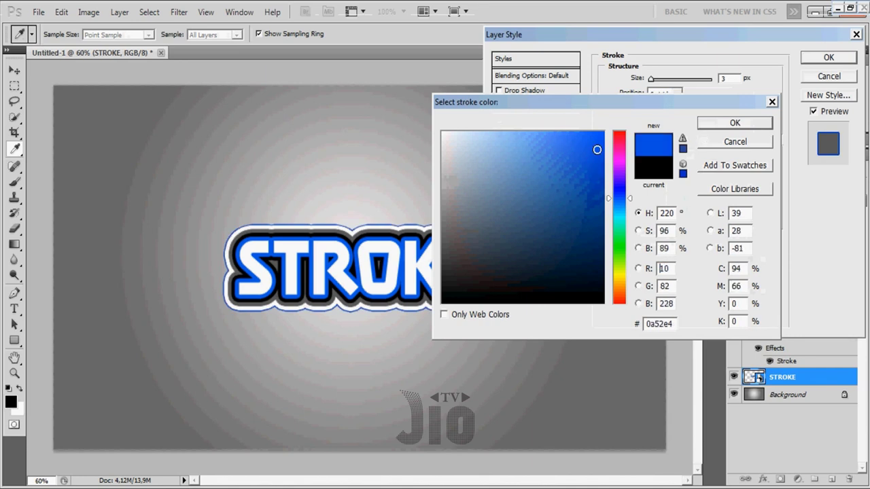
click(726, 127)
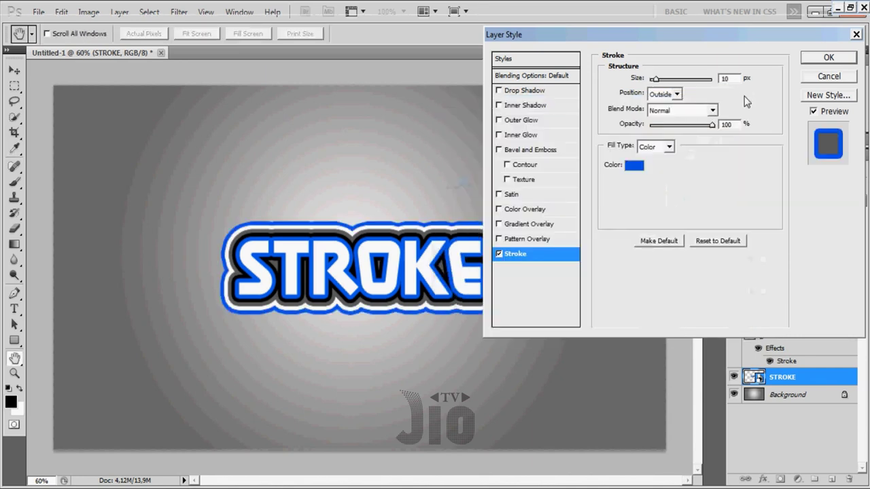
click(829, 59)
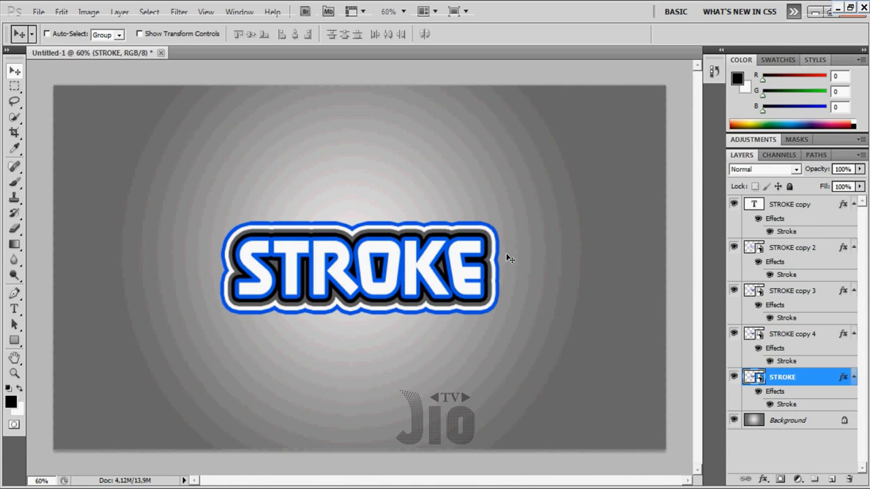
- Try a red Color Overlay on the STROKE copy text layer and discard it
double_click(821, 212)
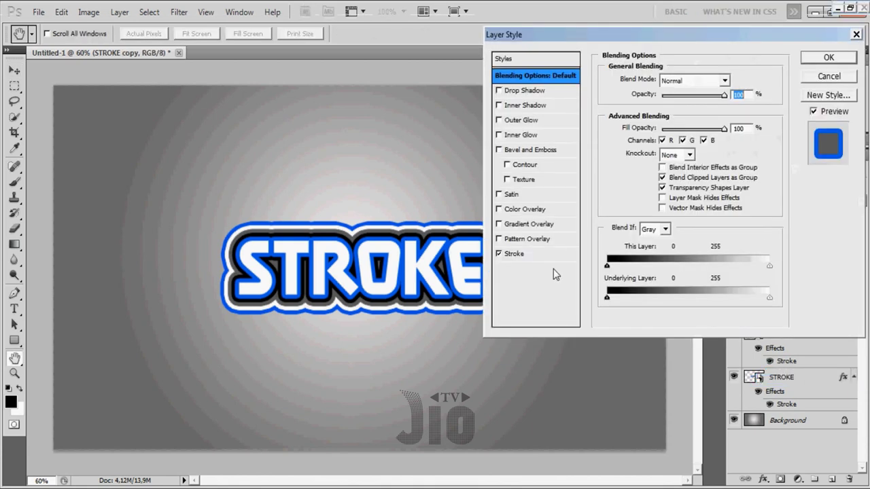
click(542, 210)
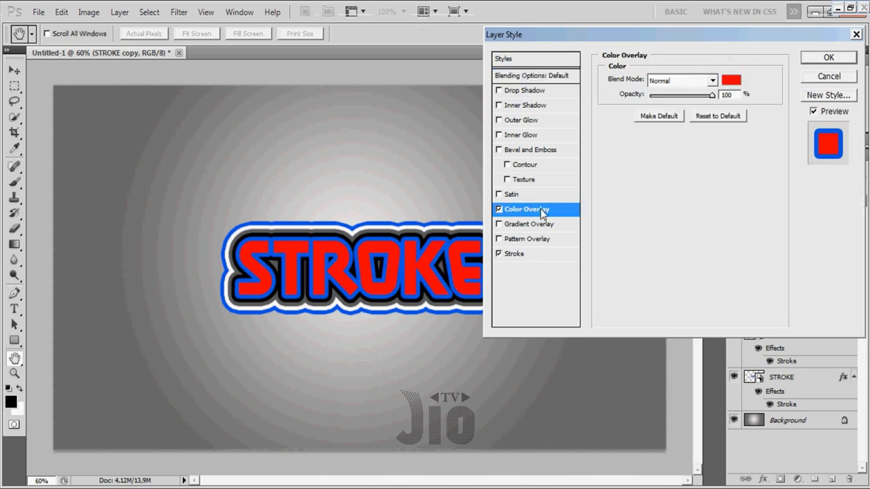
click(499, 210)
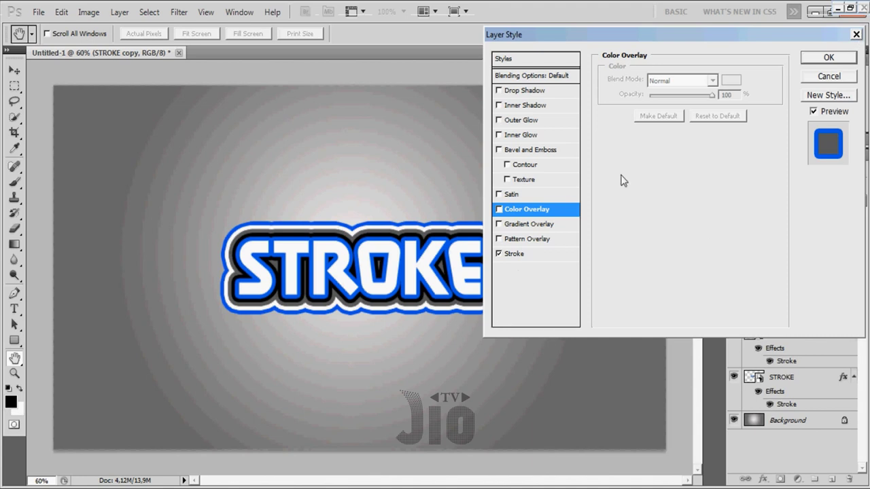
click(857, 34)
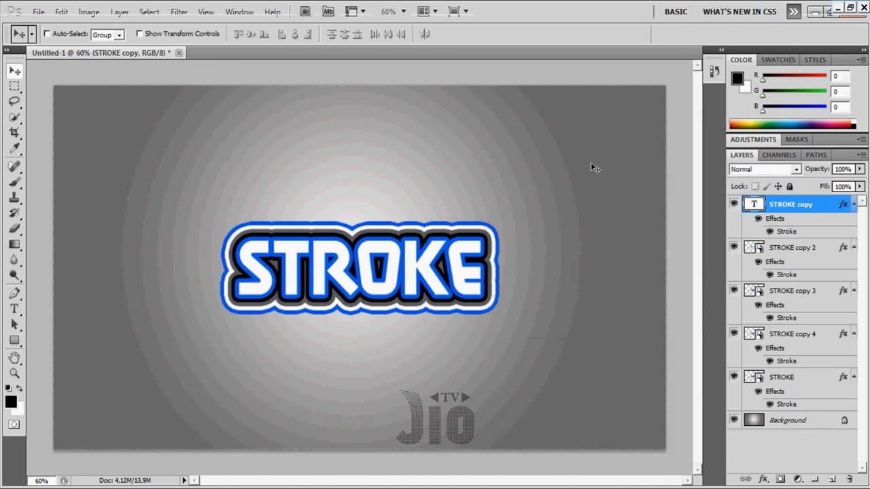